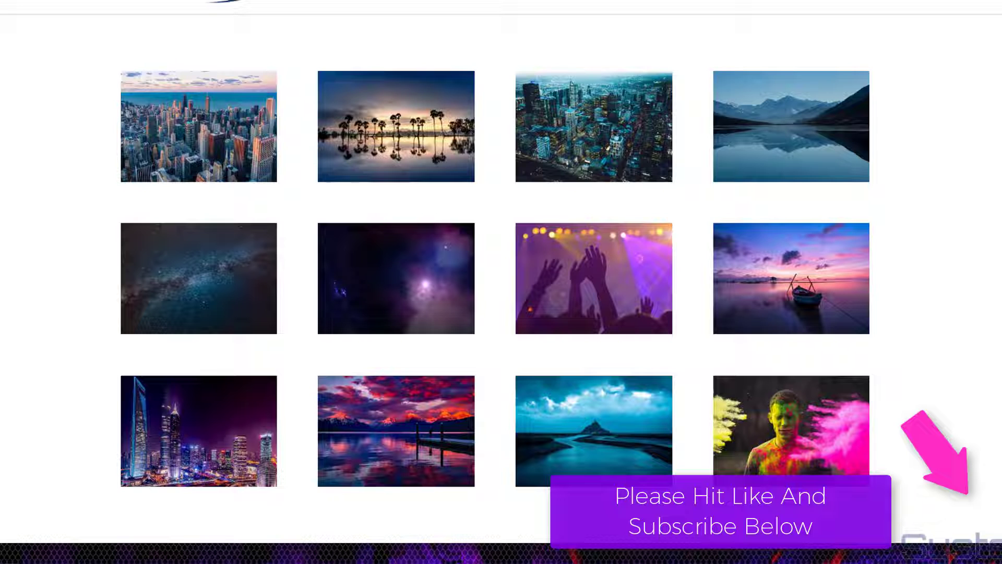
# Preview the Urban photo in the lightbox, then open the Visual Builder and delete the existing gallery module.
pyautogui.moveTo(830, 161)
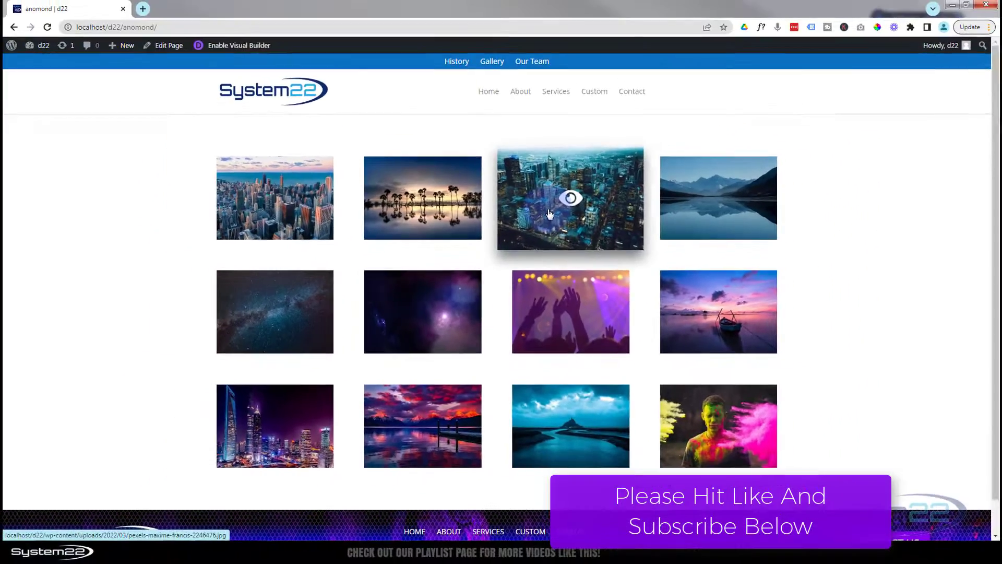
pyautogui.click(553, 193)
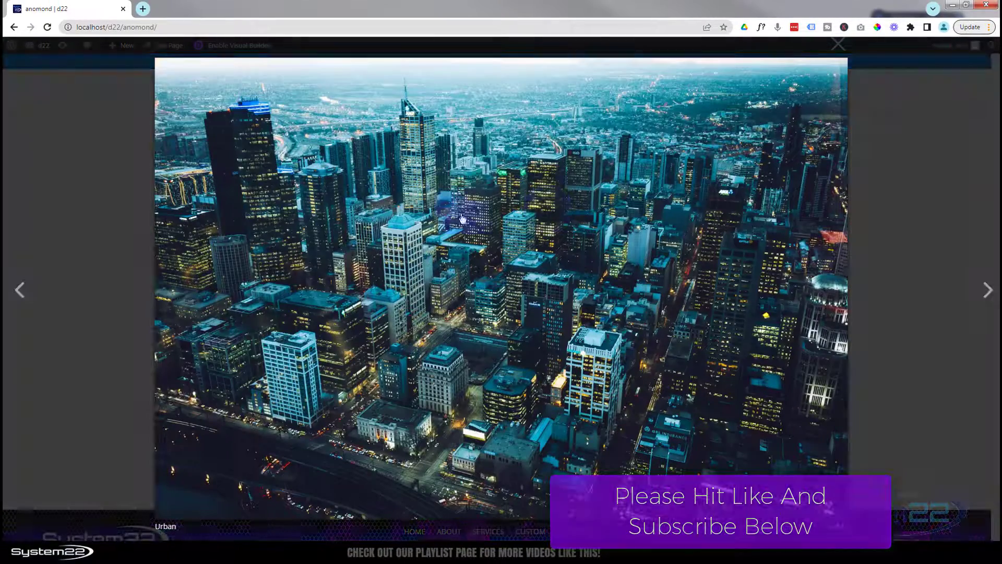
pyautogui.click(85, 162)
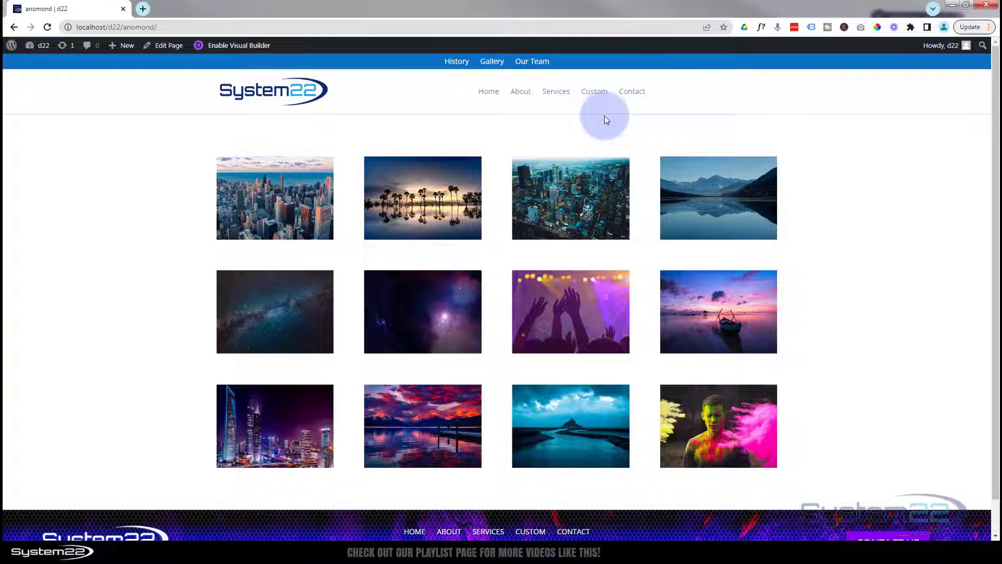
pyautogui.click(241, 46)
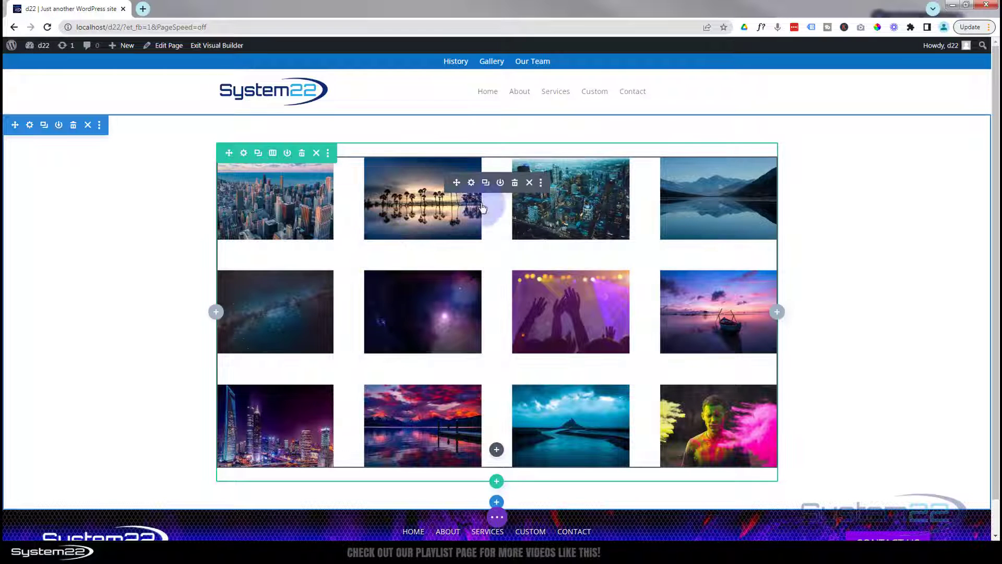
pyautogui.click(515, 184)
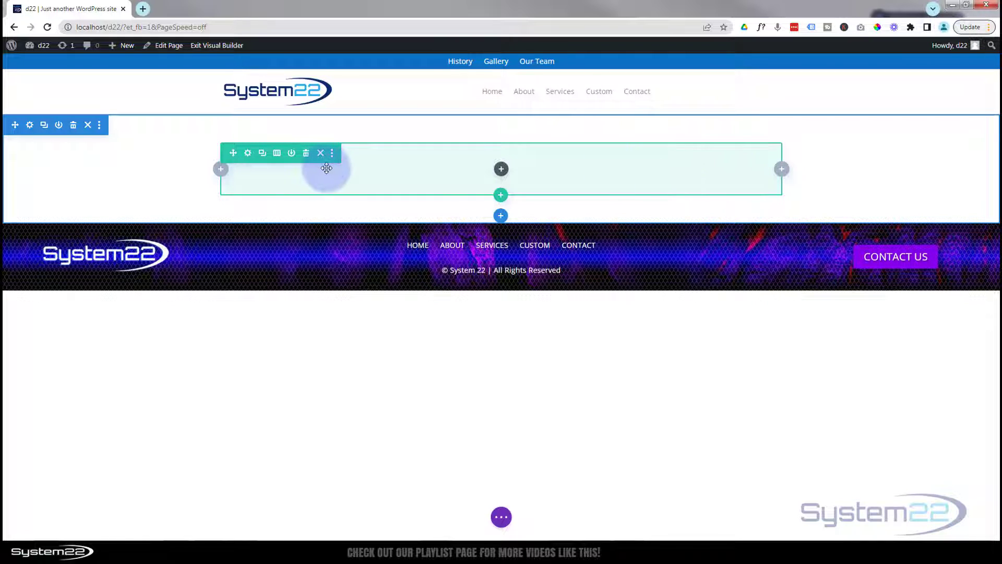
# Insert a Gallery module into the empty row with the twelve Media Library images from City through Color Me.
pyautogui.click(501, 169)
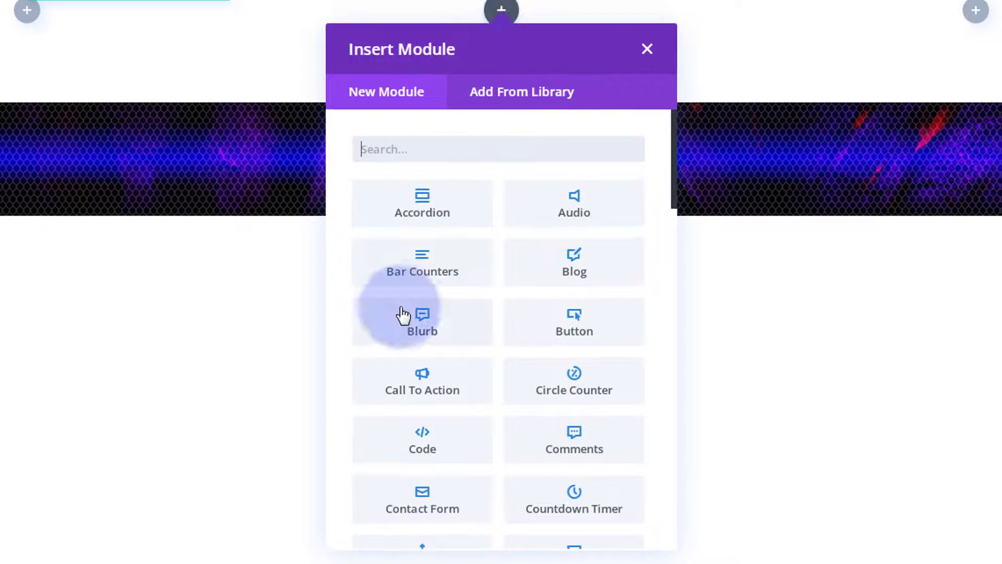
pyautogui.scroll(-5, 432, 264)
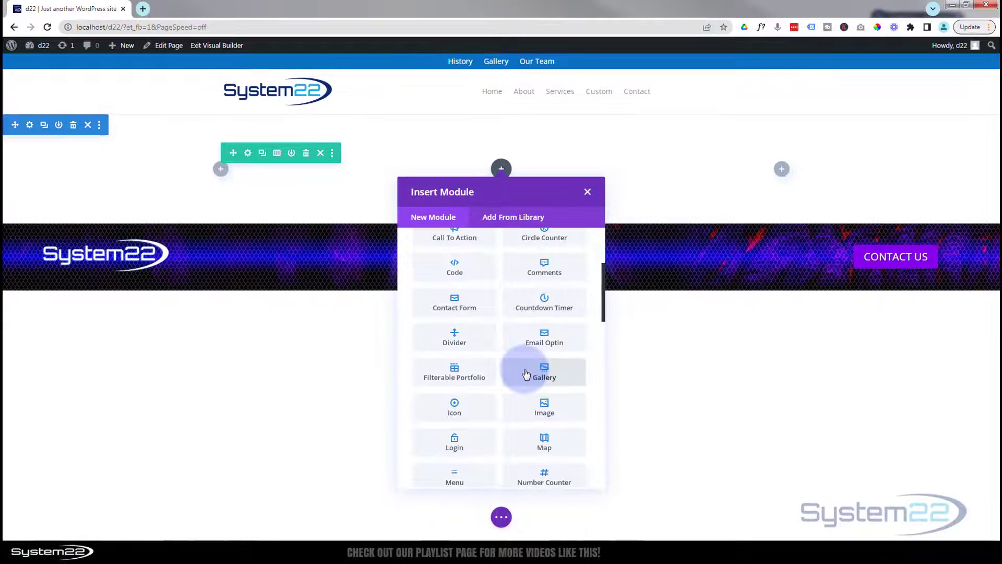
pyautogui.click(525, 374)
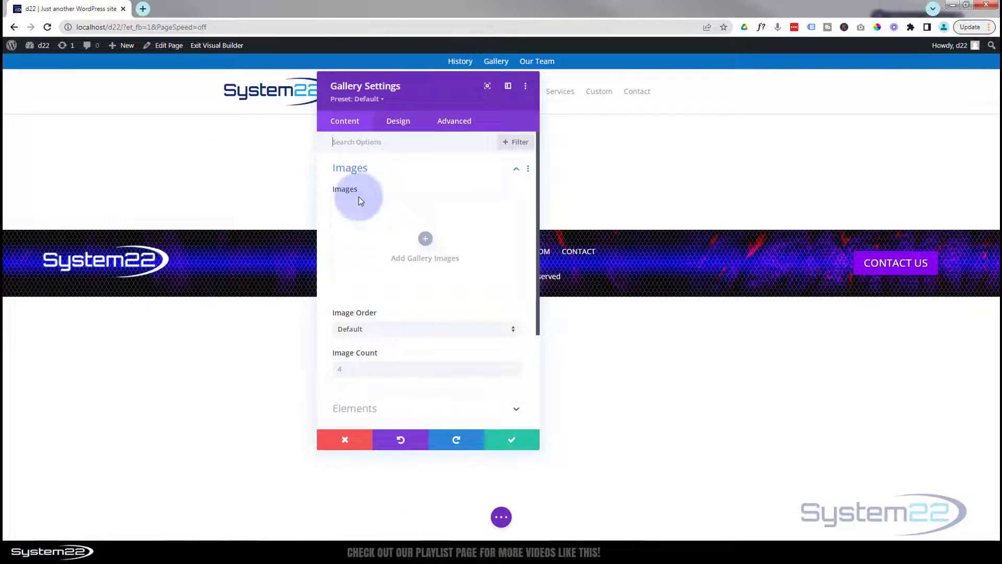
pyautogui.click(427, 240)
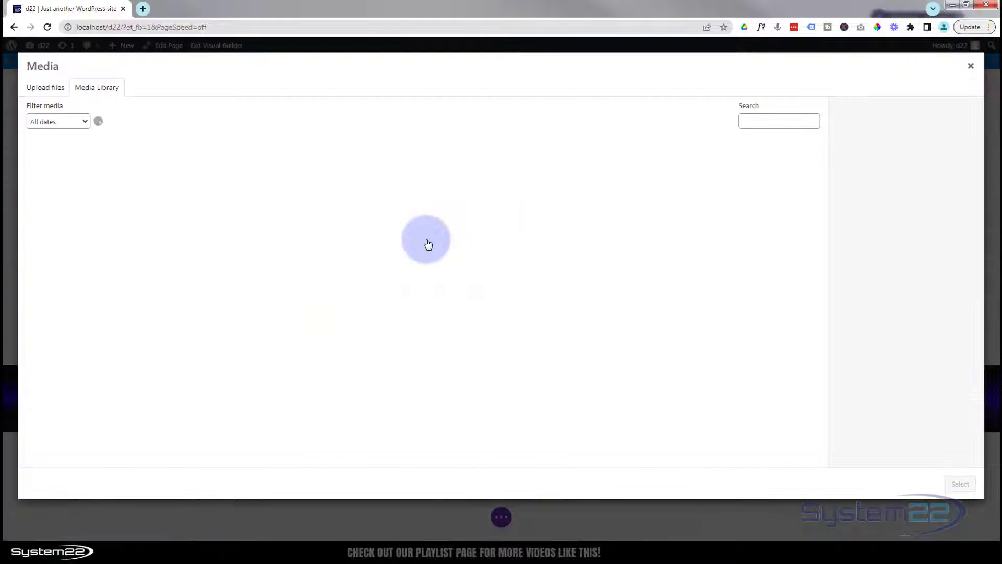
pyautogui.click(462, 337)
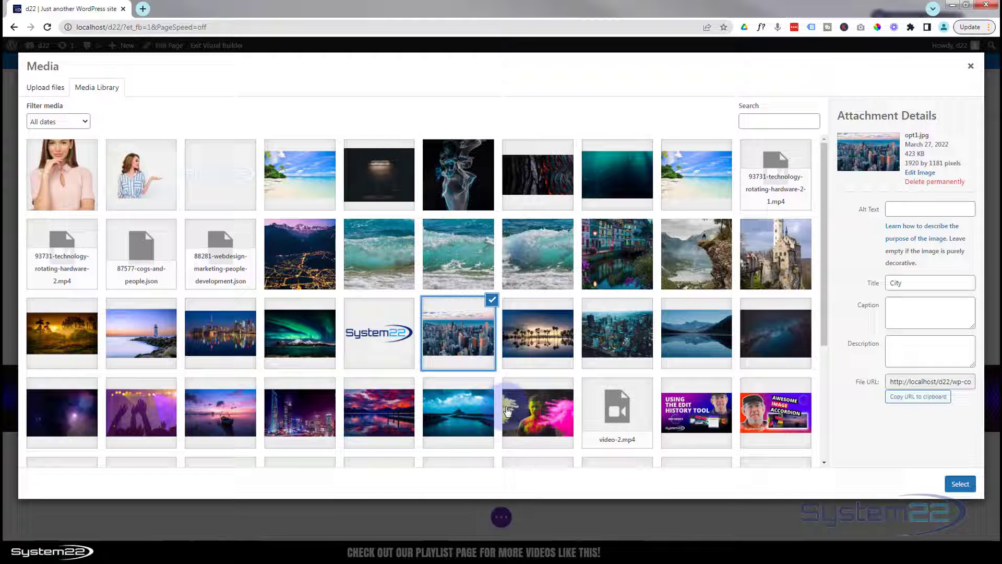
pyautogui.keyDown('shift'); pyautogui.click(542, 416); pyautogui.keyUp('shift')
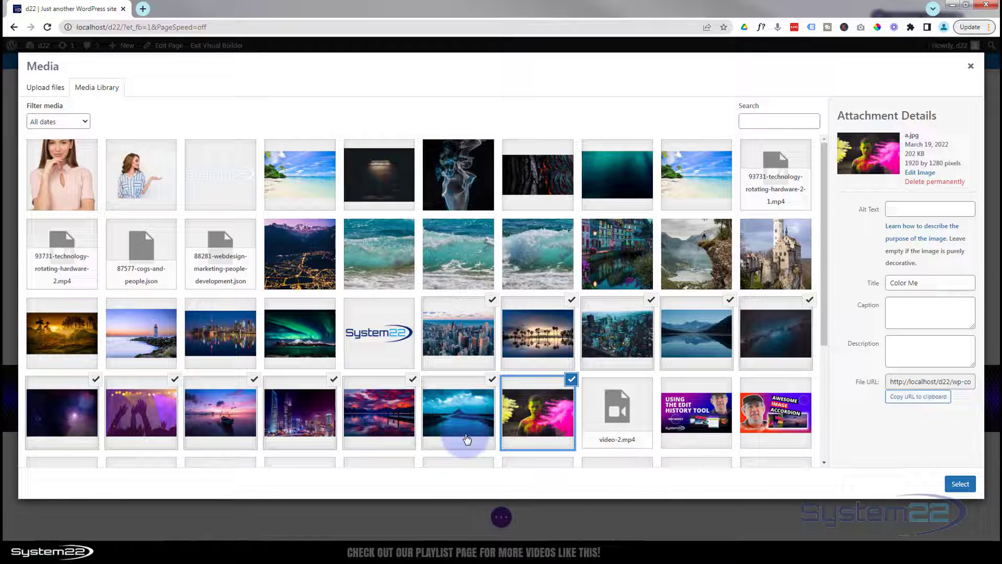
pyautogui.click(962, 484)
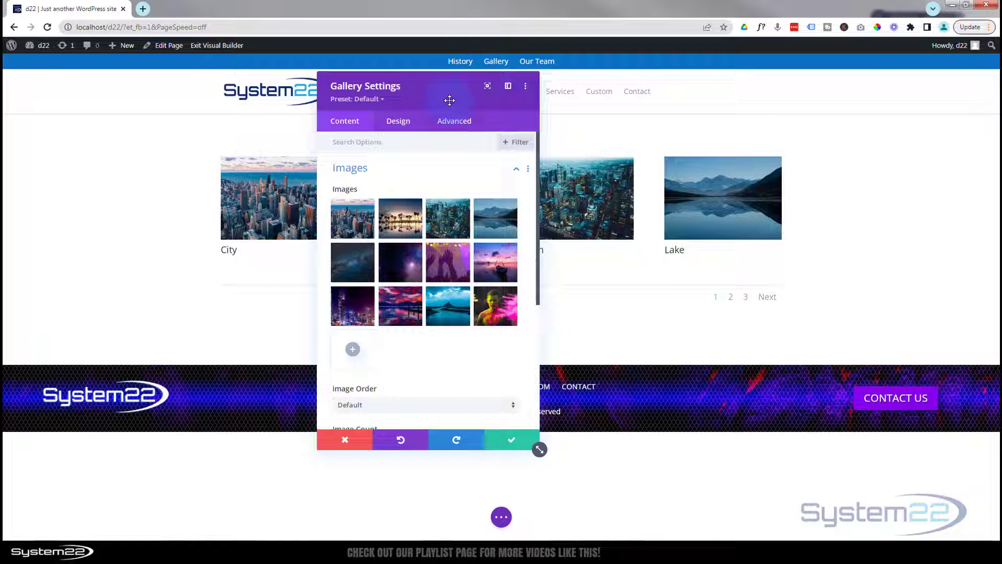
# Set the gallery's Image Count to 12 and switch Show Title and Caption and Show Pagination to NO.
pyautogui.moveTo(448, 87); pyautogui.dragTo(829, 110)
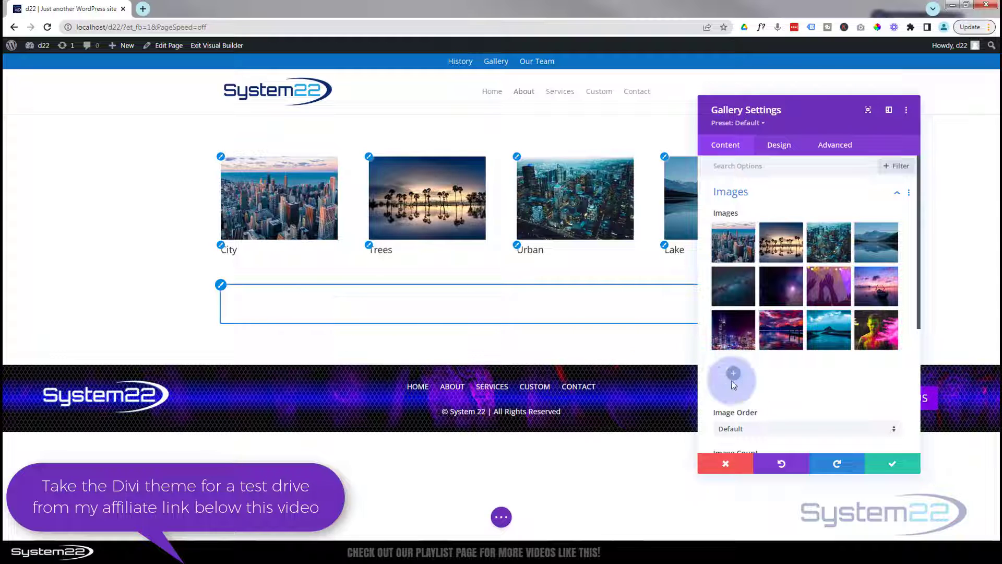
pyautogui.scroll(-3, 789, 384)
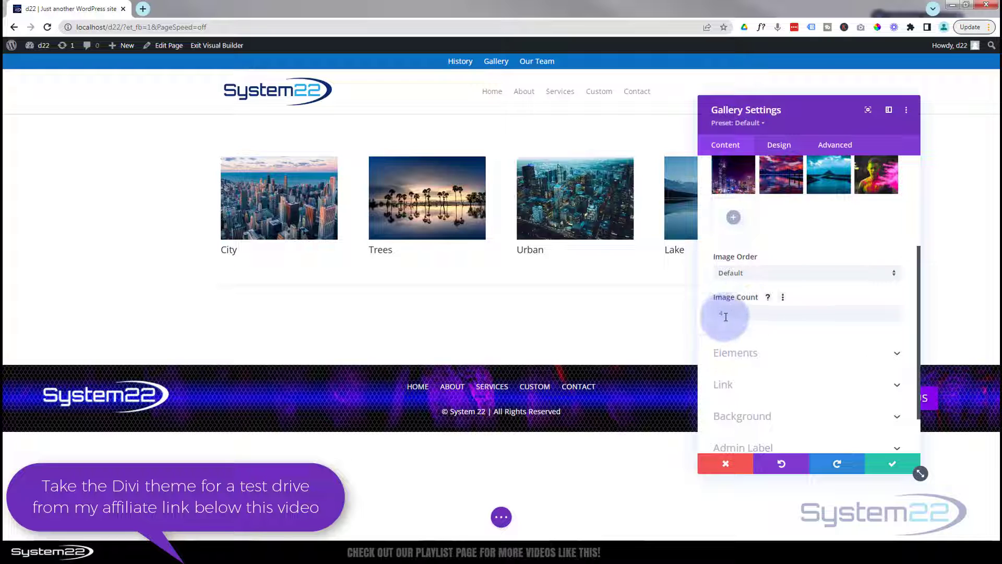
pyautogui.click(728, 315)
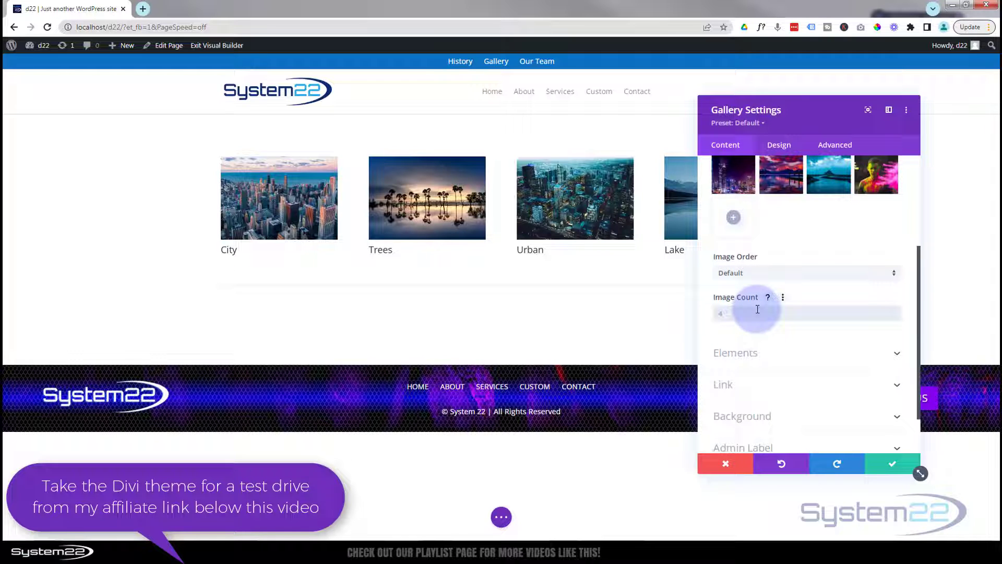
pyautogui.write('12')
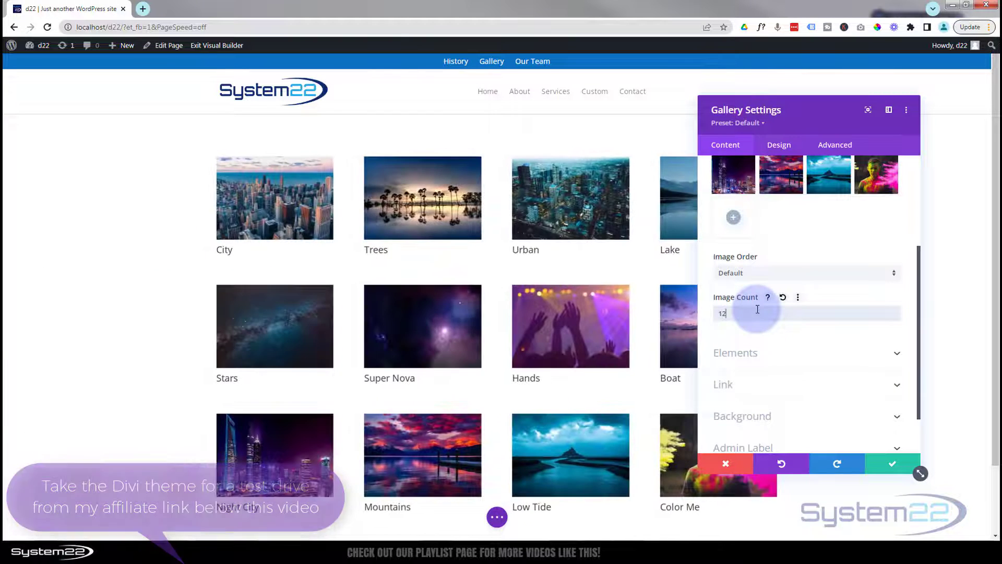
pyautogui.scroll(-1, 786, 303)
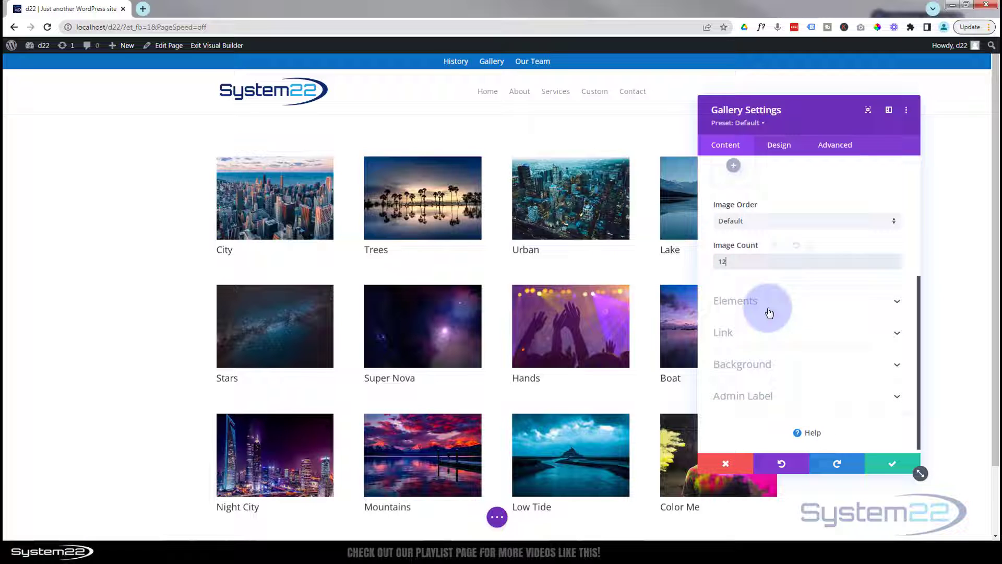
pyautogui.click(785, 308)
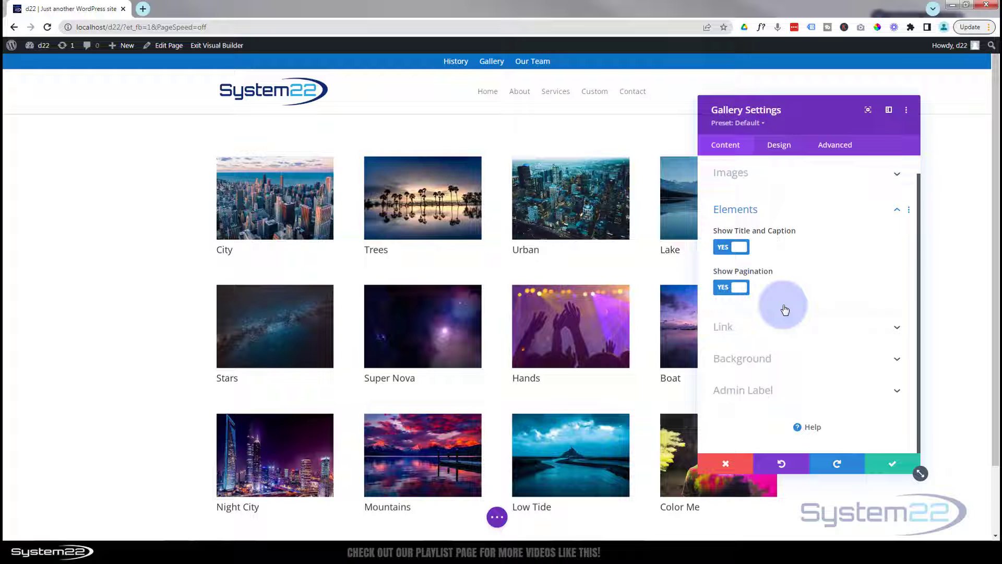
pyautogui.click(727, 251)
pyautogui.click(727, 288)
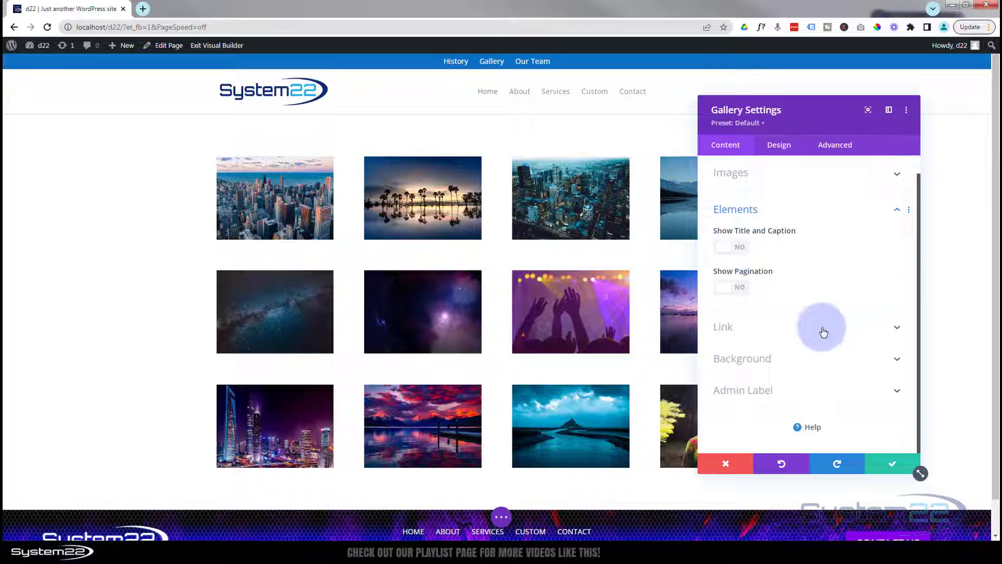
# Give the gallery overlay a white Eye icon, found by searching 'eye', on a transparent background.
pyautogui.click(780, 149)
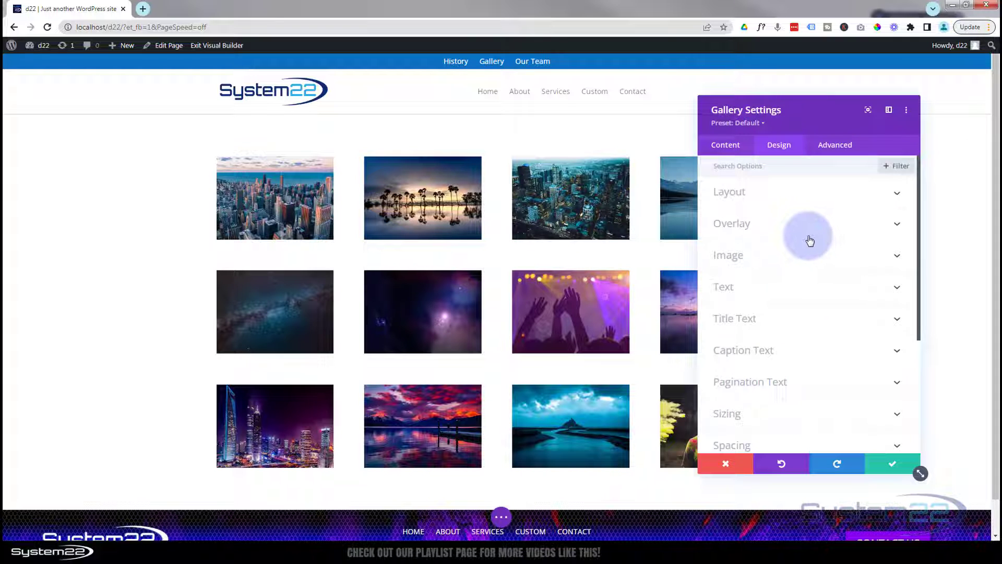
pyautogui.click(798, 195)
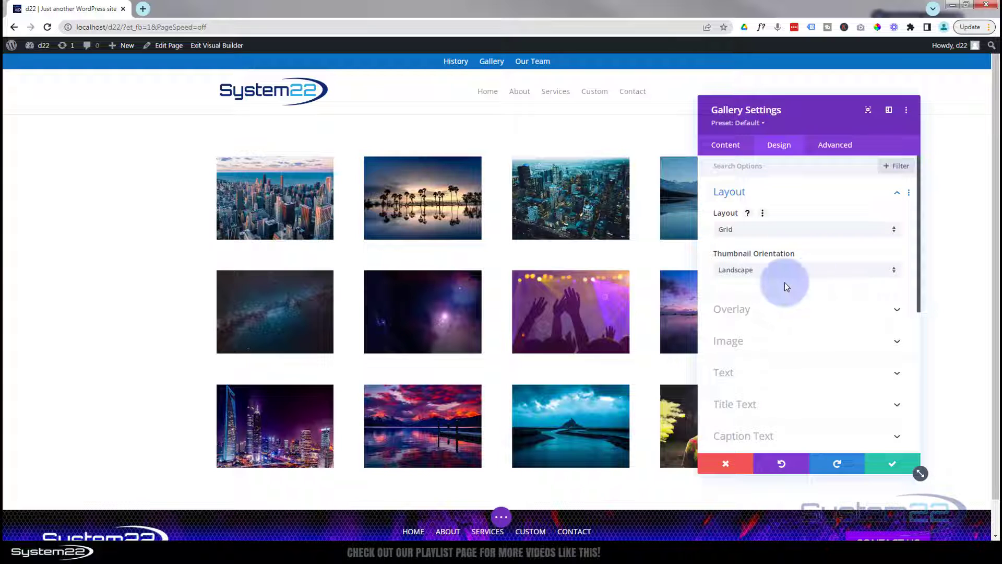
pyautogui.scroll(-2, 787, 286)
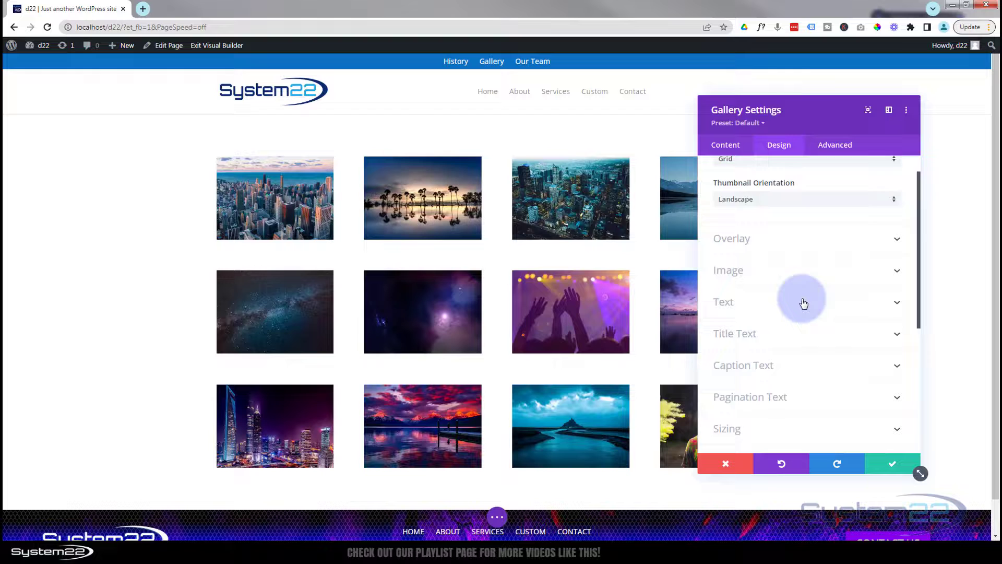
pyautogui.click(787, 208)
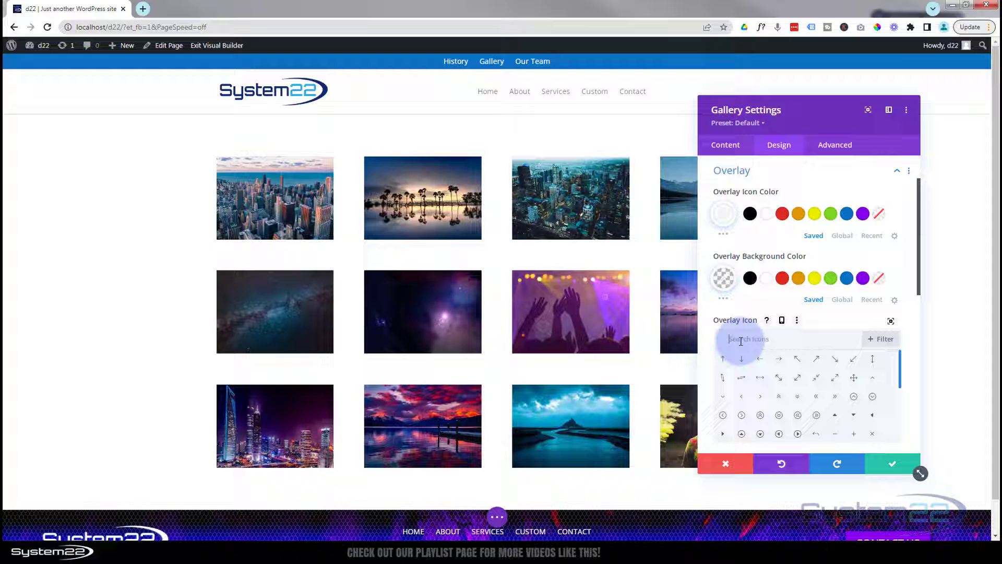
pyautogui.write('eye')
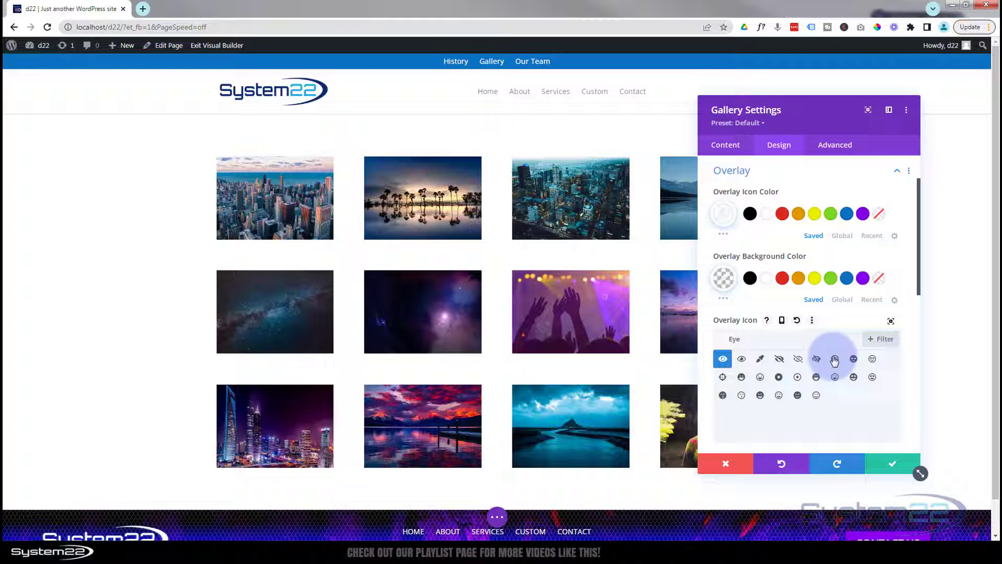
pyautogui.click(892, 322)
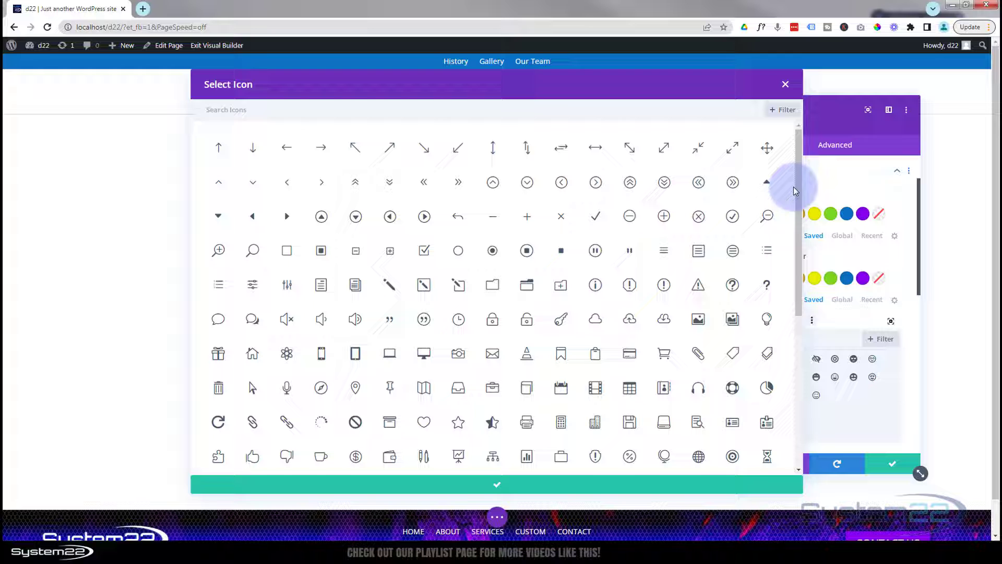
pyautogui.moveTo(798, 165); pyautogui.dragTo(798, 379)
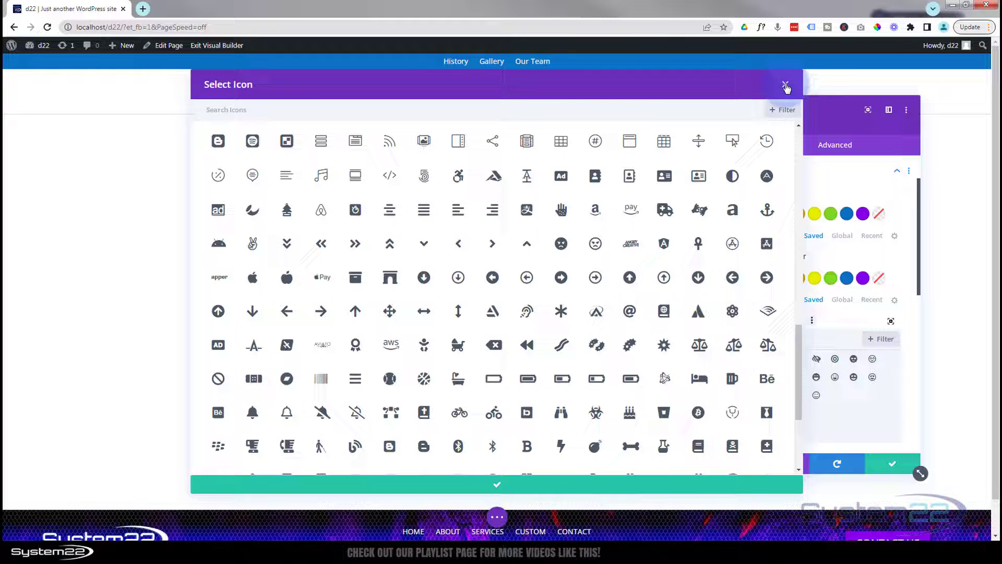
pyautogui.click(785, 85)
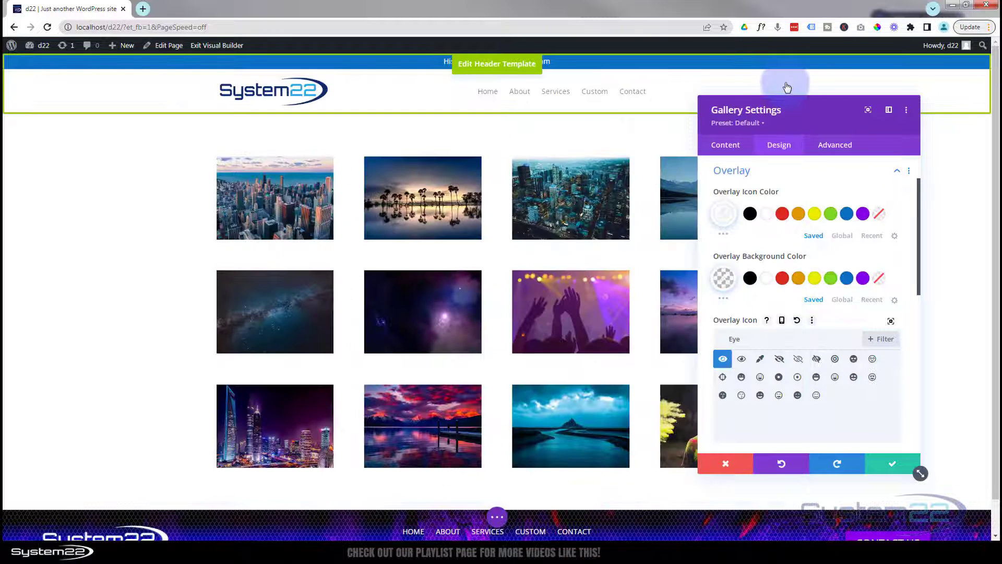
# Save the gallery settings and then save the page.
pyautogui.click(897, 468)
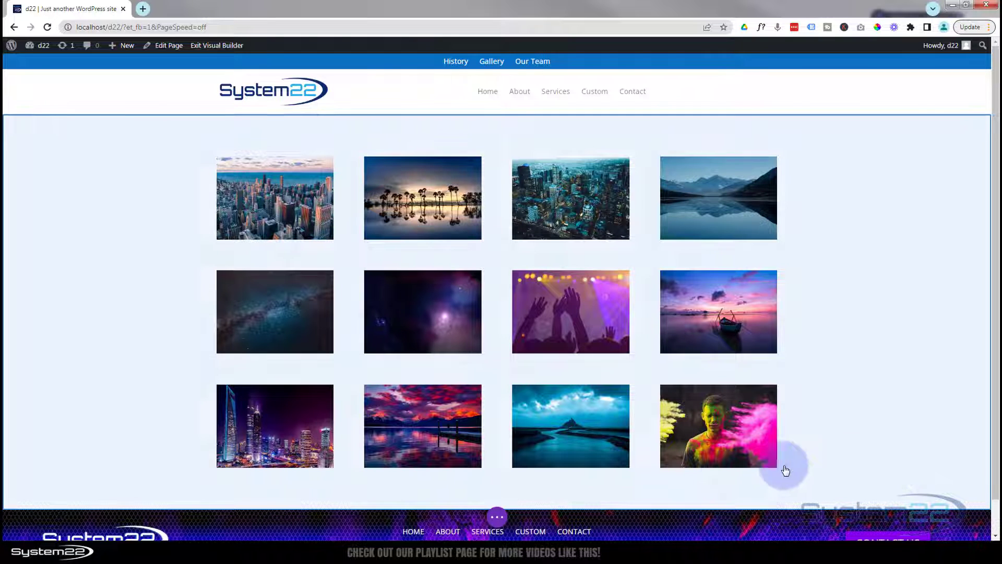
pyautogui.click(497, 517)
pyautogui.click(963, 516)
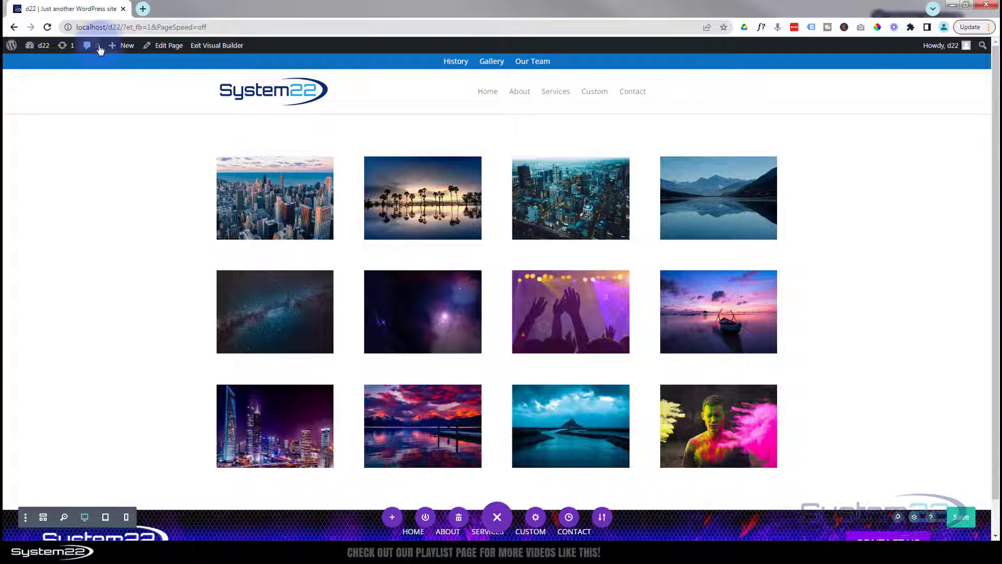
# Open the WordPress Dashboard in a second browser tab and switch to it.
pyautogui.moveTo(32, 50)
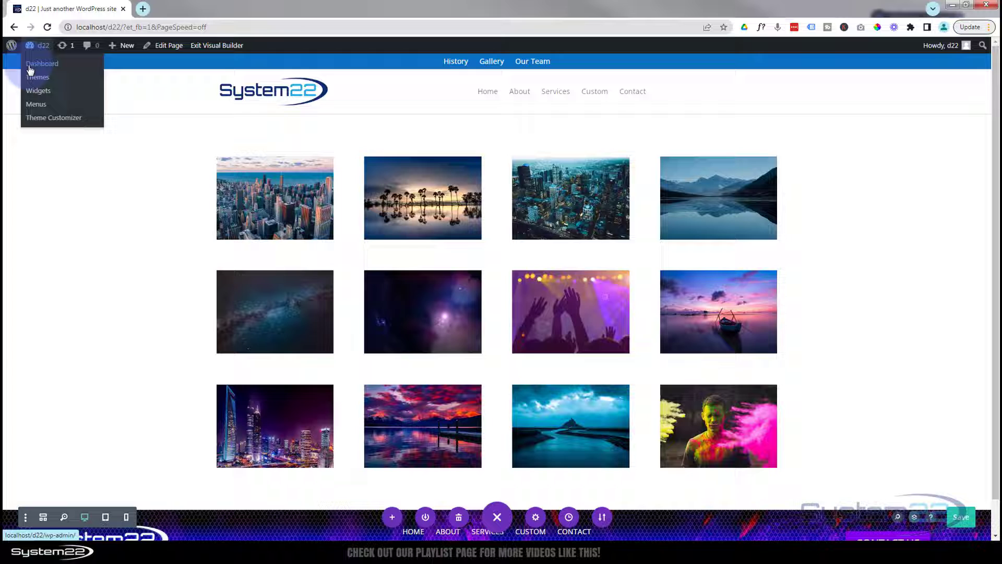
pyautogui.middleClick(29, 70)
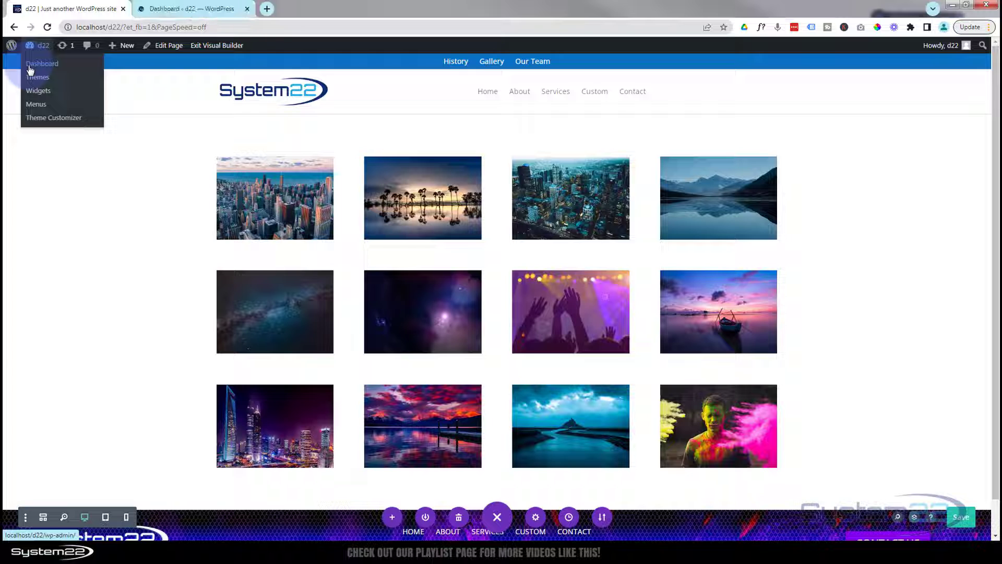
pyautogui.click(174, 10)
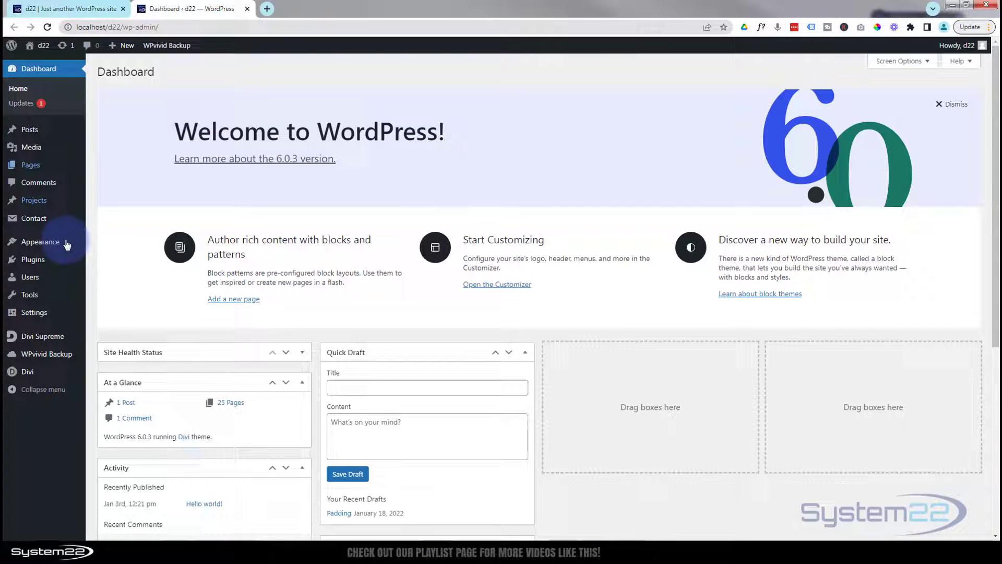
# Go to Appearance > Customize and open the Additional CSS panel.
pyautogui.moveTo(52, 243)
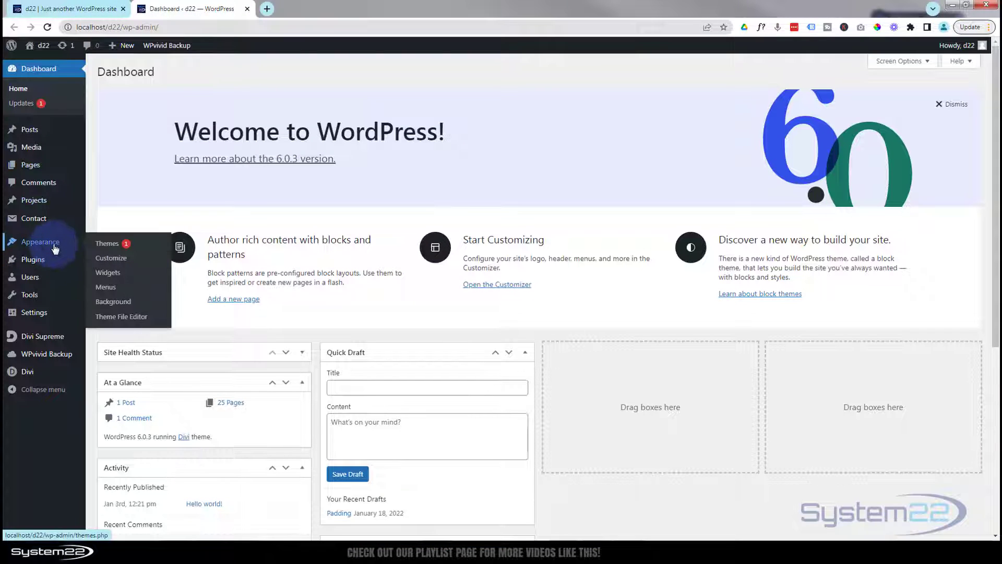
pyautogui.click(110, 259)
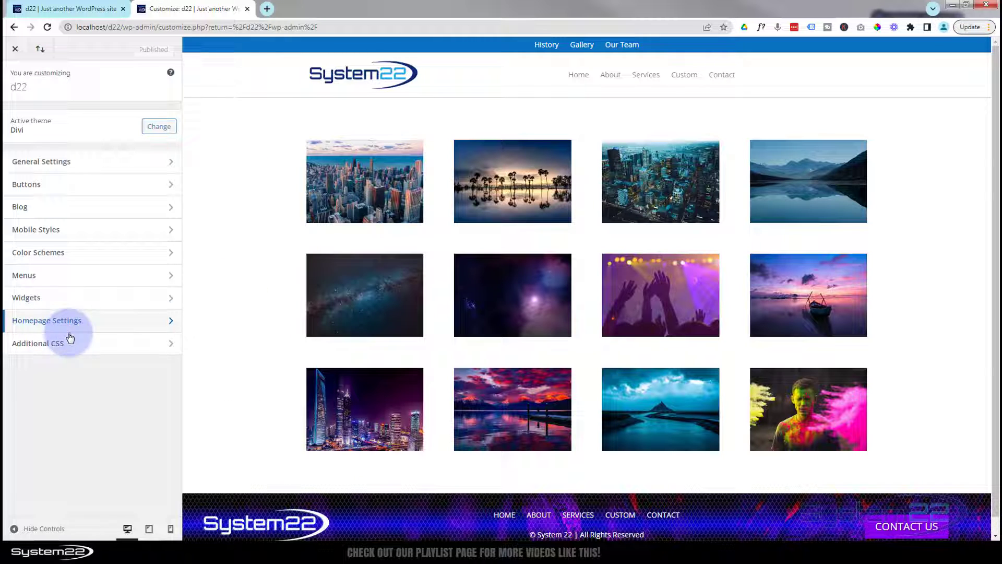
pyautogui.click(89, 347)
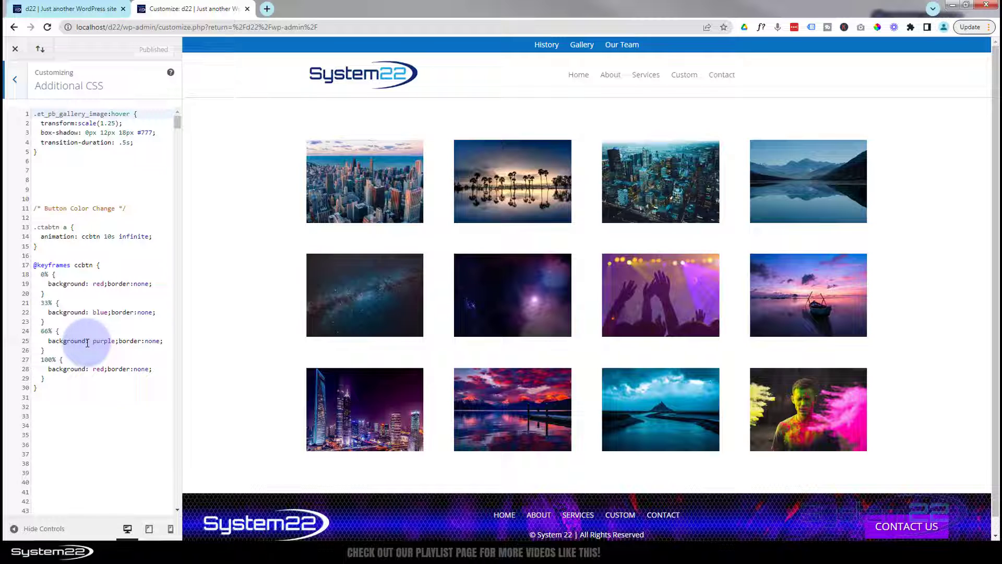
# Delete CSS lines 1–5 and write a /* Gallery Hover */ comment with blank lines below it.
pyautogui.moveTo(44, 157); pyautogui.dragTo(24, 106)
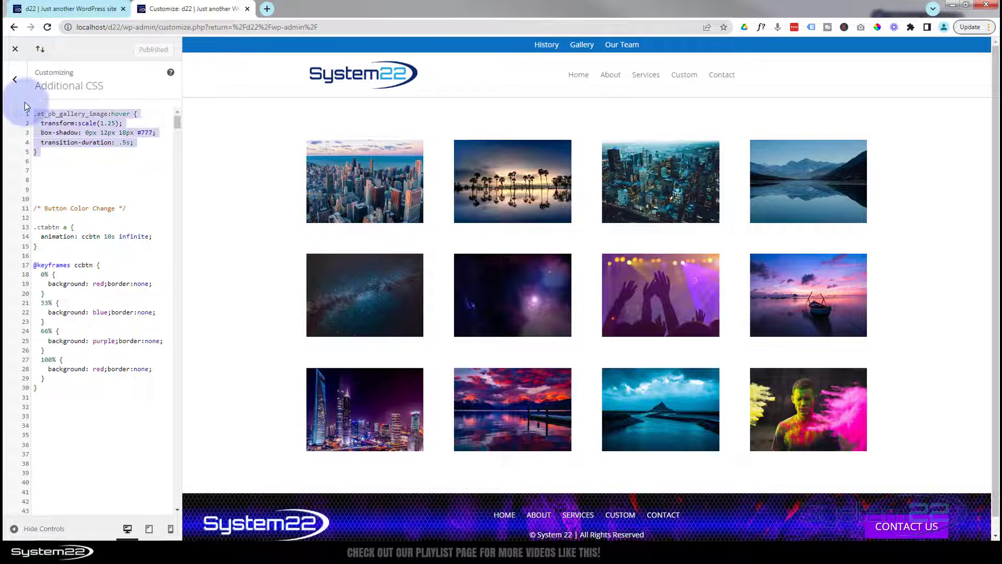
pyautogui.press('Delete')
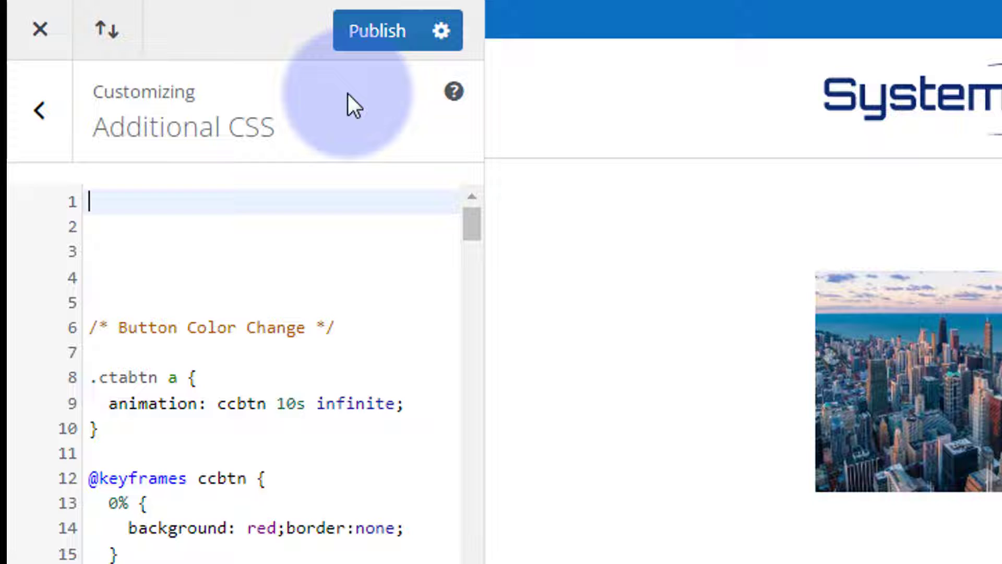
pyautogui.write('/**/')
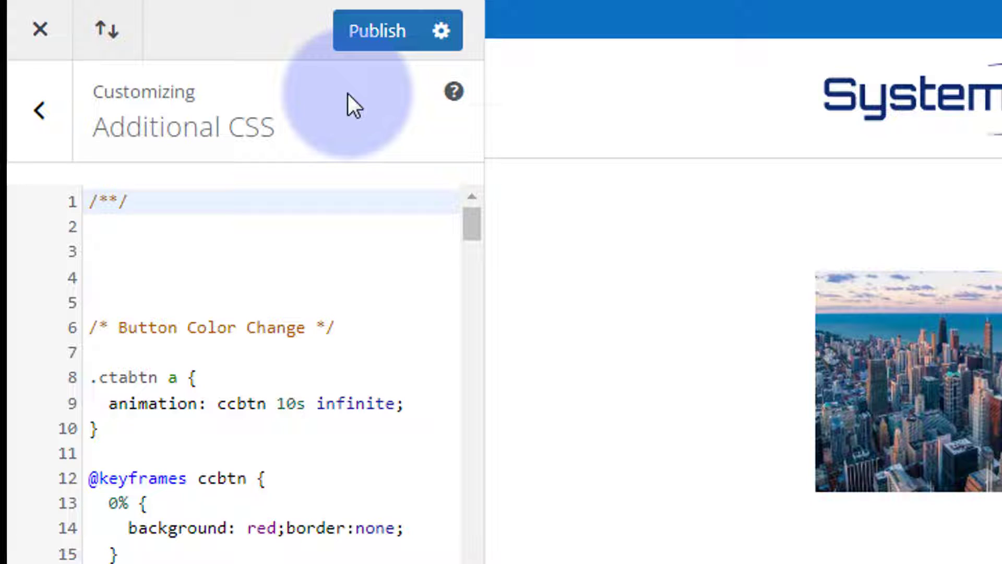
pyautogui.press('Left')
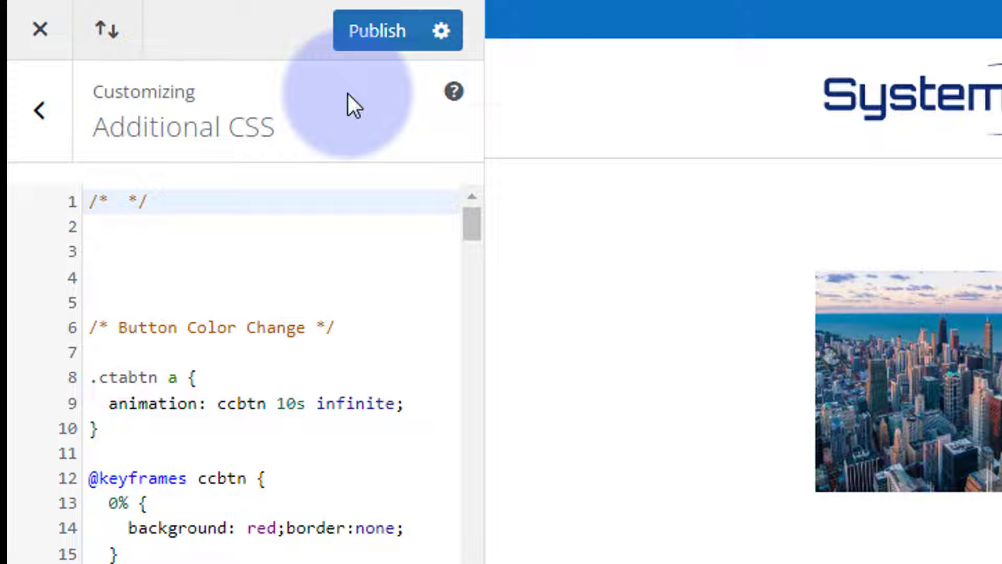
pyautogui.write('Gallery ')
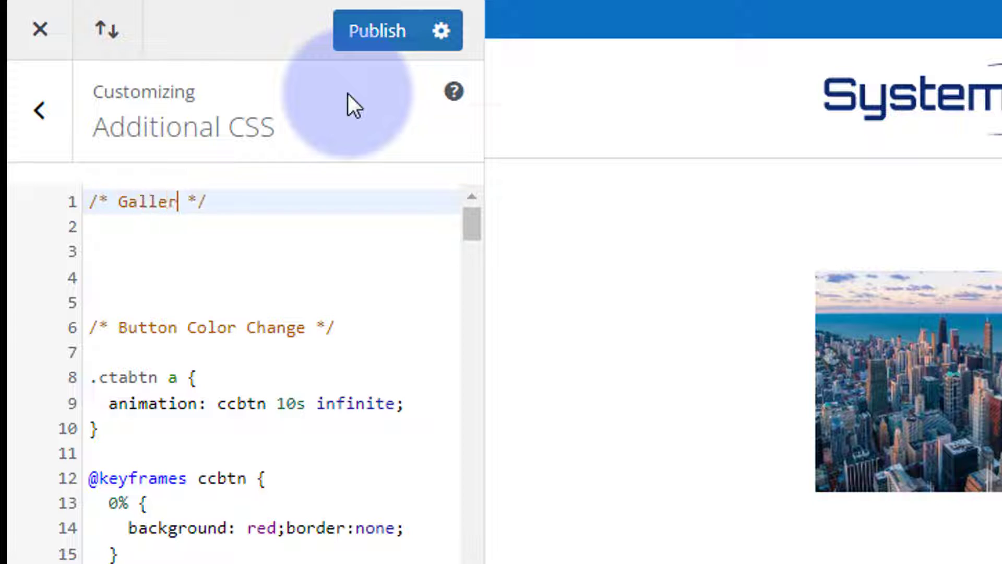
pyautogui.write('Hover')
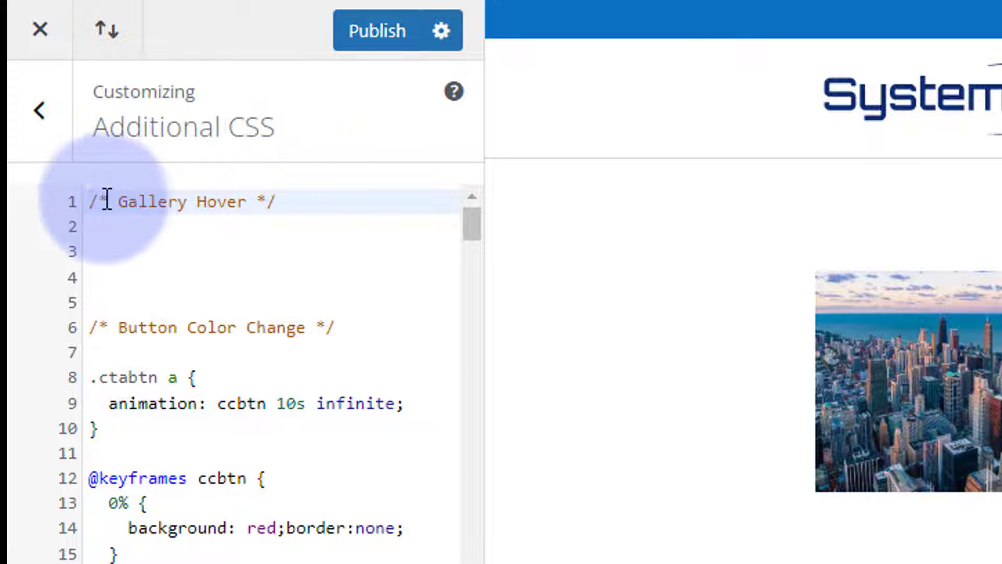
pyautogui.click(311, 200)
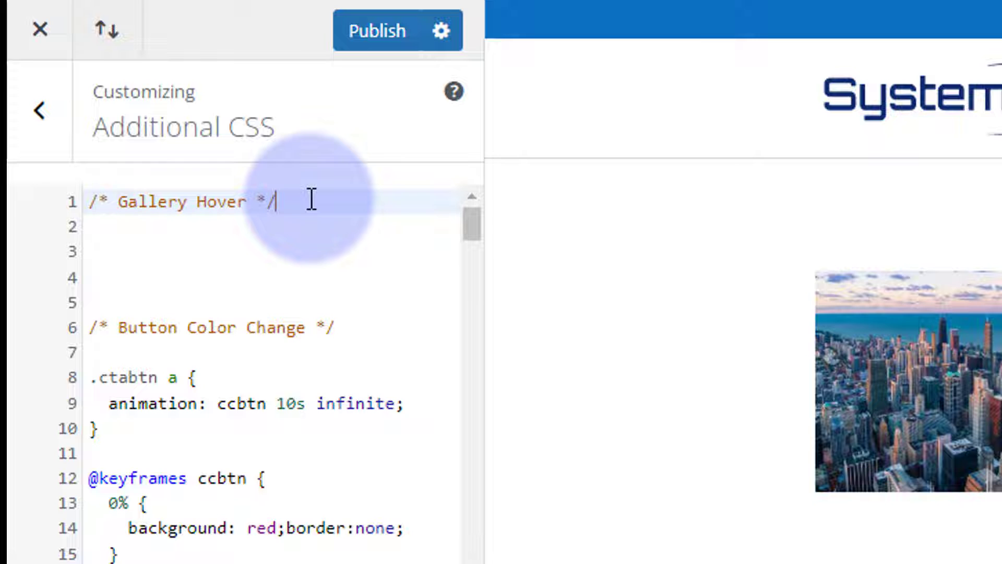
pyautogui.press('Return')
pyautogui.press('Return')
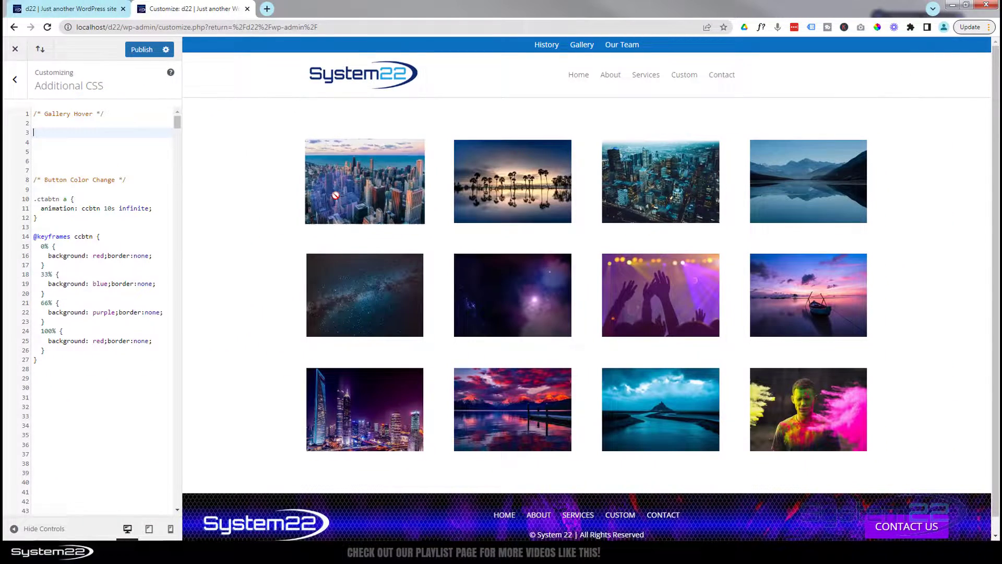
# Publish the CSS changes, reload the Customizer and reopen Additional CSS.
pyautogui.moveTo(335, 195)
pyautogui.mouseDown()
pyautogui.moveTo(146, 201)
pyautogui.moveTo(327, 200)
pyautogui.mouseUp()
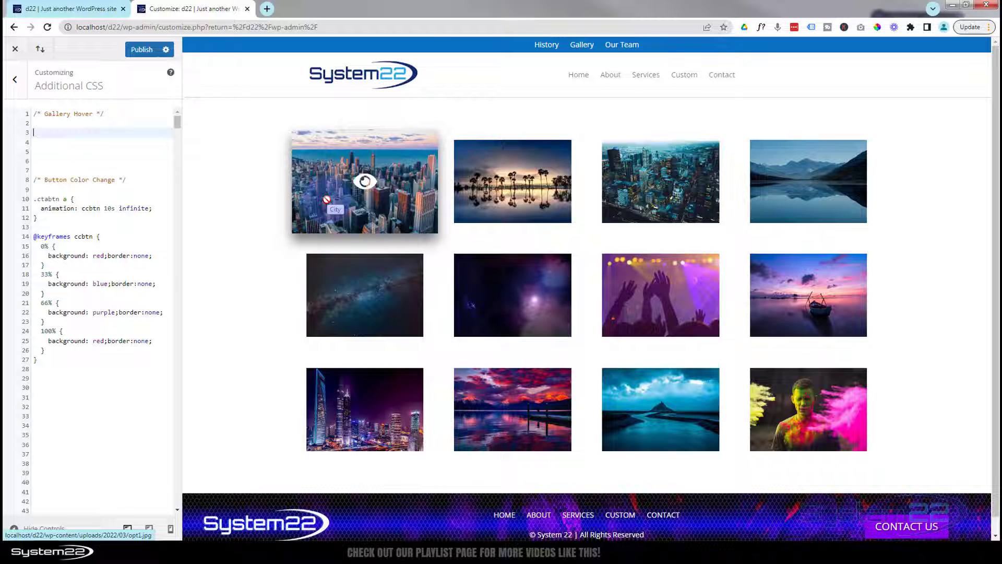
pyautogui.moveTo(327, 200); pyautogui.dragTo(271, 202)
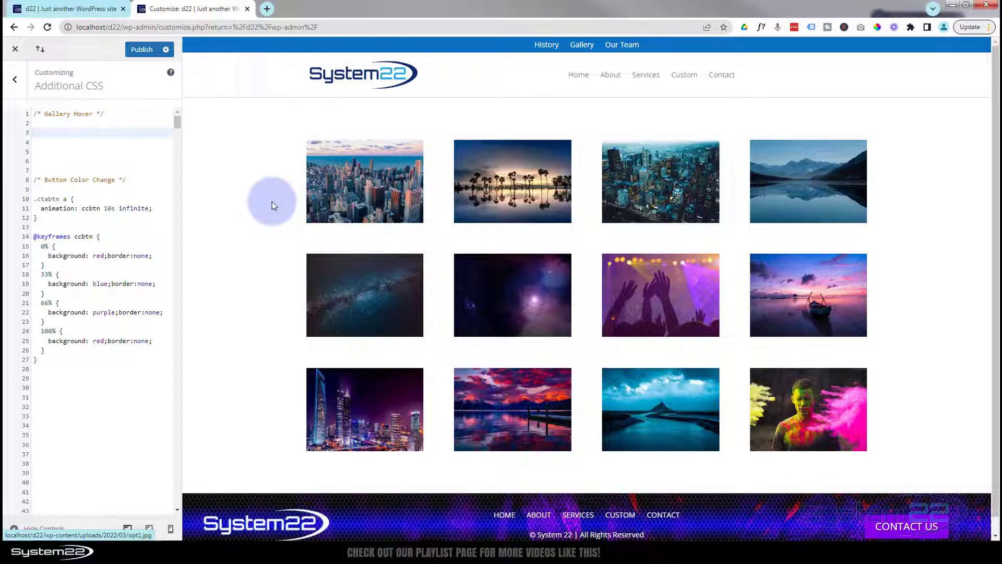
pyautogui.click(142, 50)
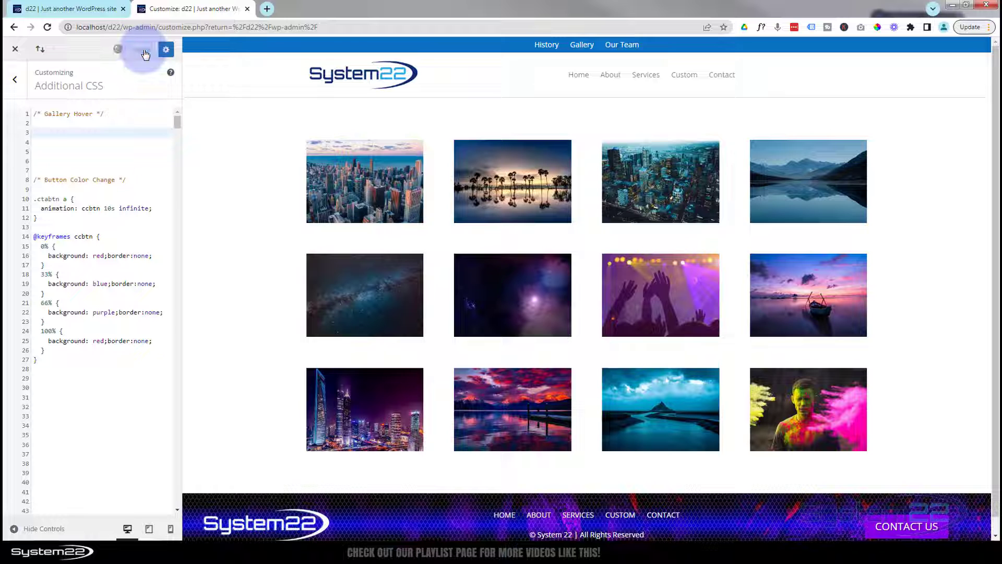
pyautogui.click(47, 27)
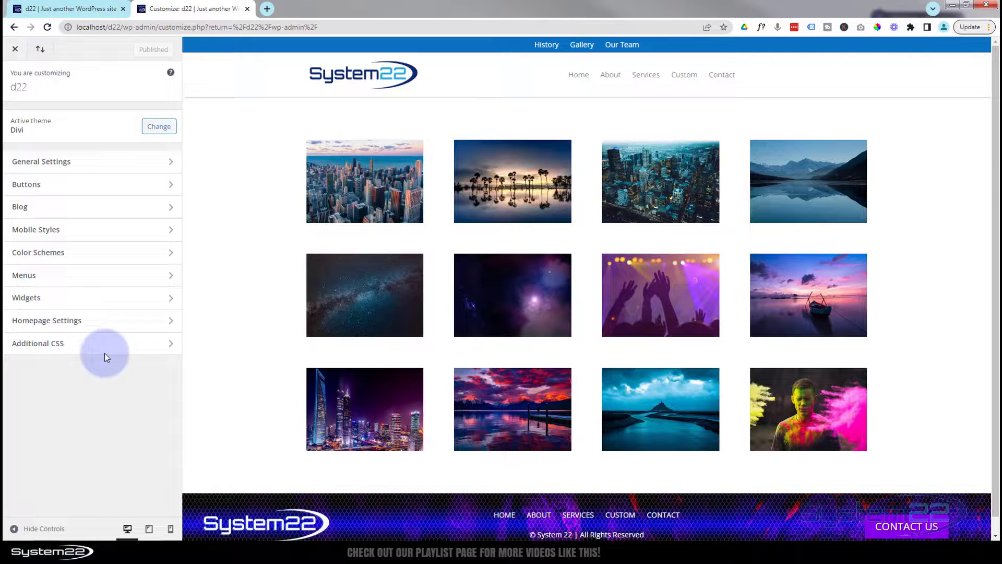
pyautogui.click(101, 349)
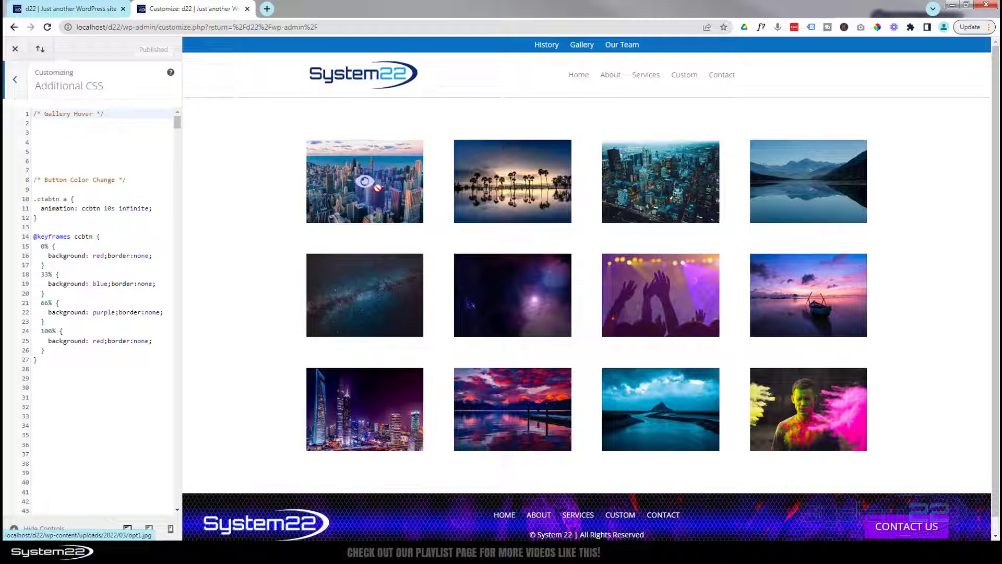
# Inspect the first gallery image in DevTools and select its et_pb_gallery_image class name.
pyautogui.rightClick(389, 193)
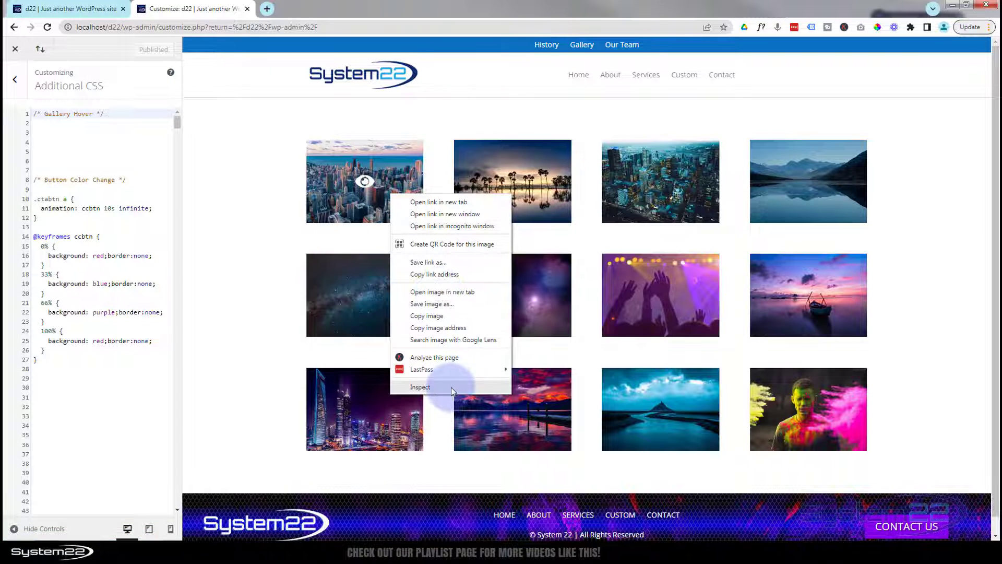
pyautogui.click(434, 388)
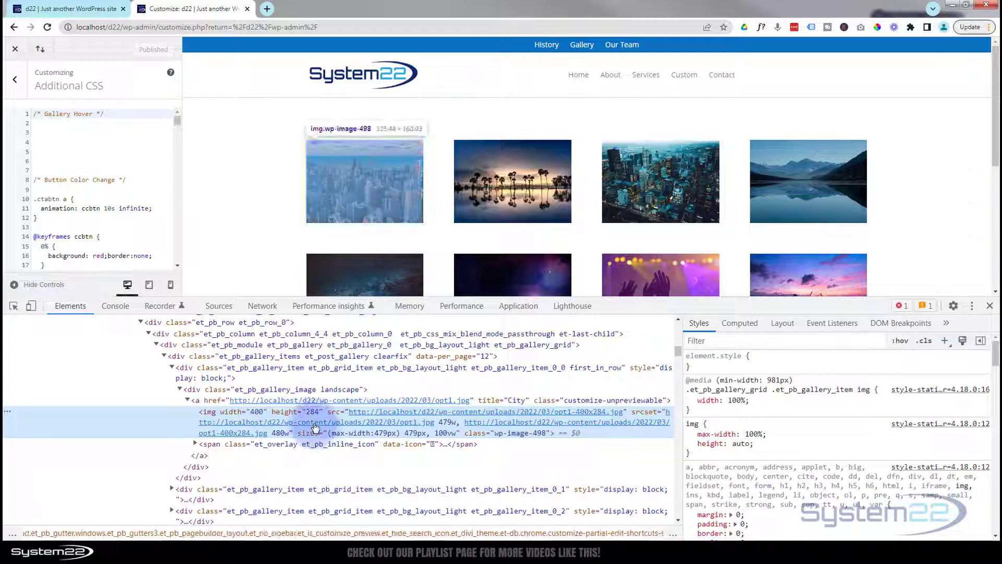
pyautogui.moveTo(399, 400)
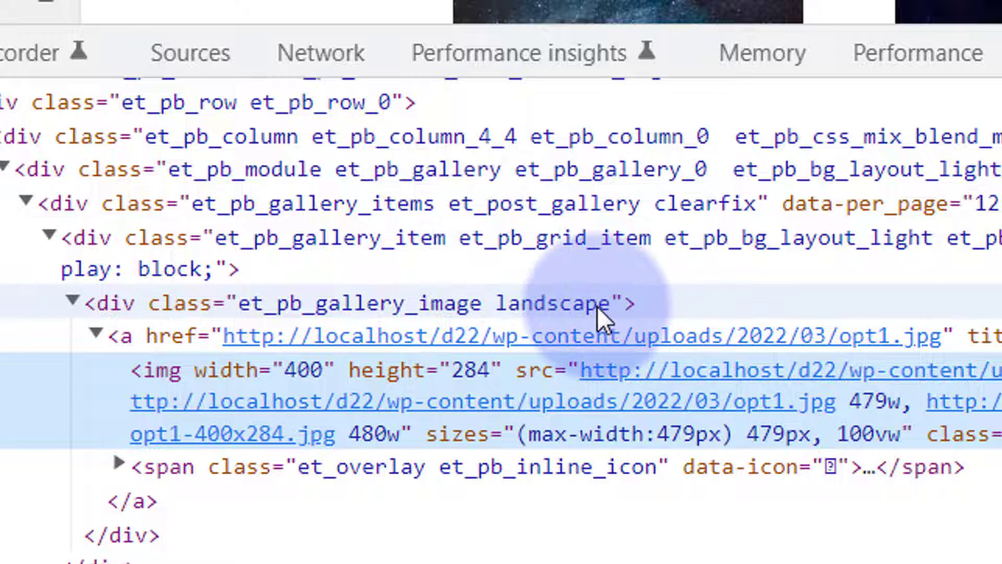
pyautogui.doubleClick(305, 302)
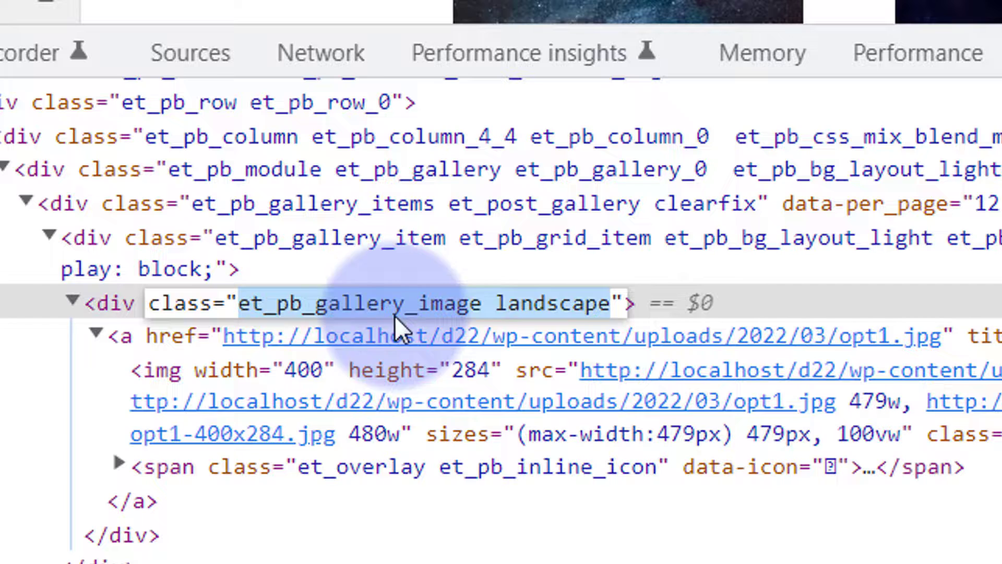
pyautogui.click(486, 300)
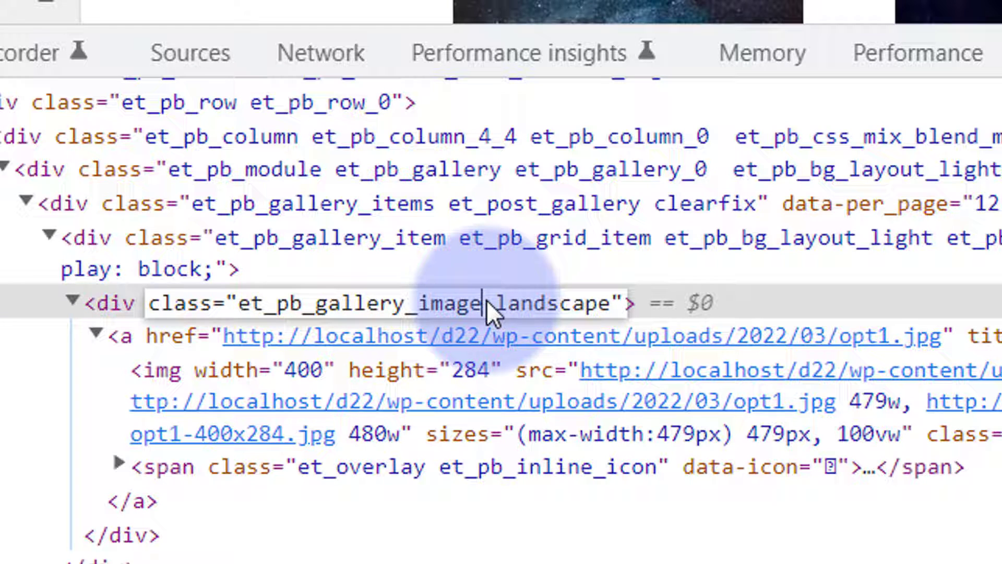
pyautogui.moveTo(487, 300); pyautogui.dragTo(240, 294)
pyautogui.hotkey('ctrl', 'c')
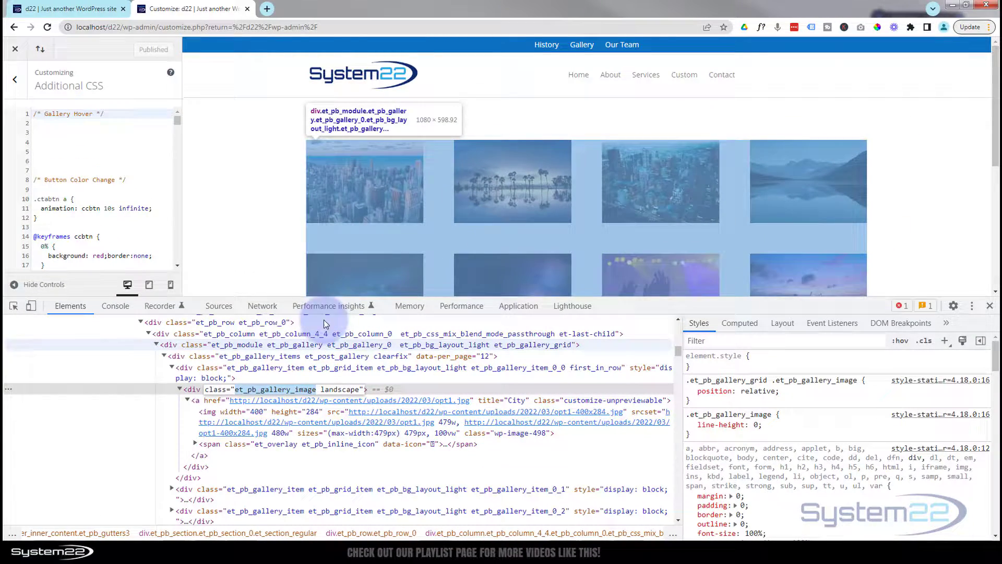
# Paste .et_pb_gallery_image under the Gallery Hover comment, add braces, and append :hover to the selector.
pyautogui.click(125, 113)
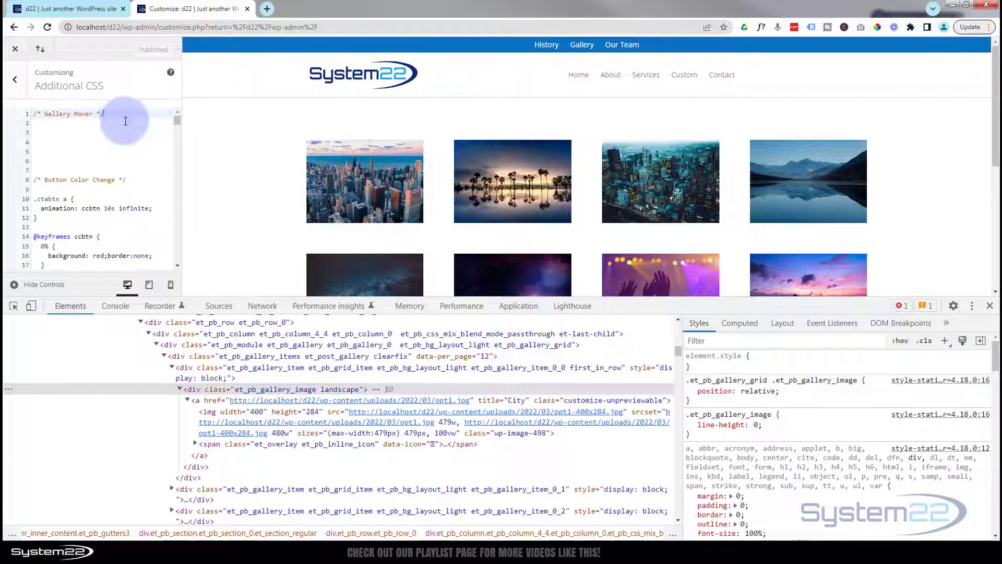
pyautogui.press('Return')
pyautogui.press('Return')
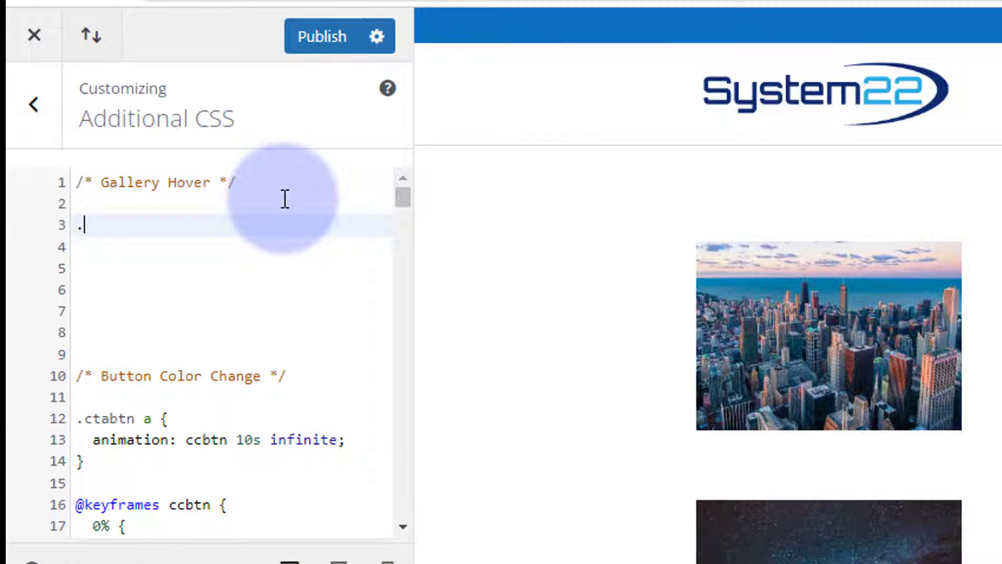
pyautogui.write('.')
pyautogui.hotkey('ctrl', 'v')
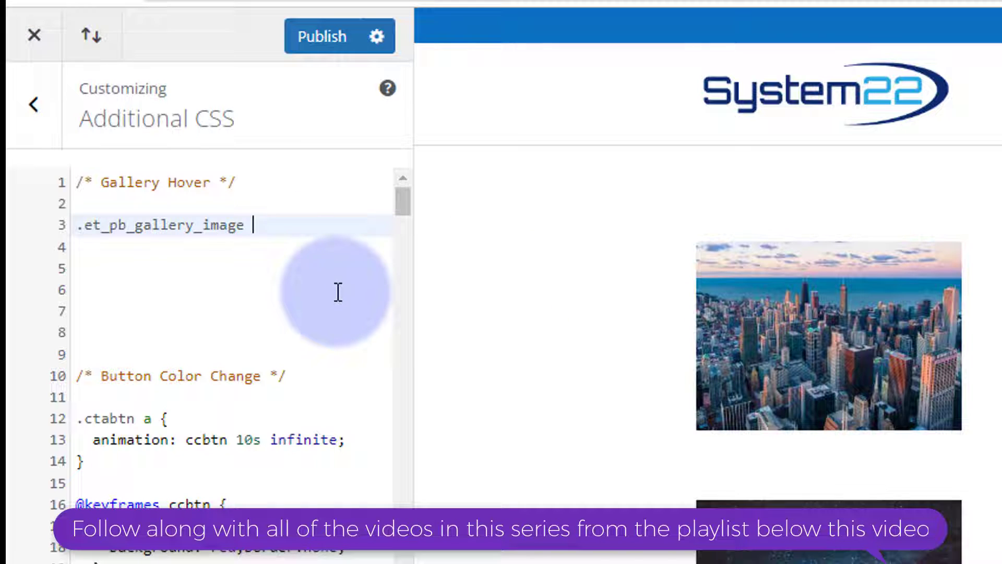
pyautogui.write('{')
pyautogui.press('Return')
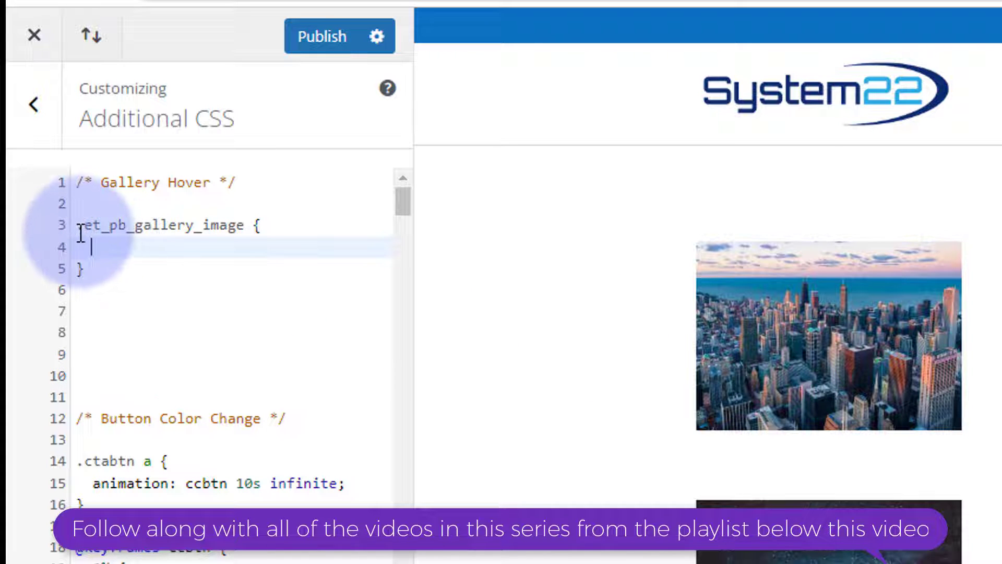
pyautogui.click(244, 228)
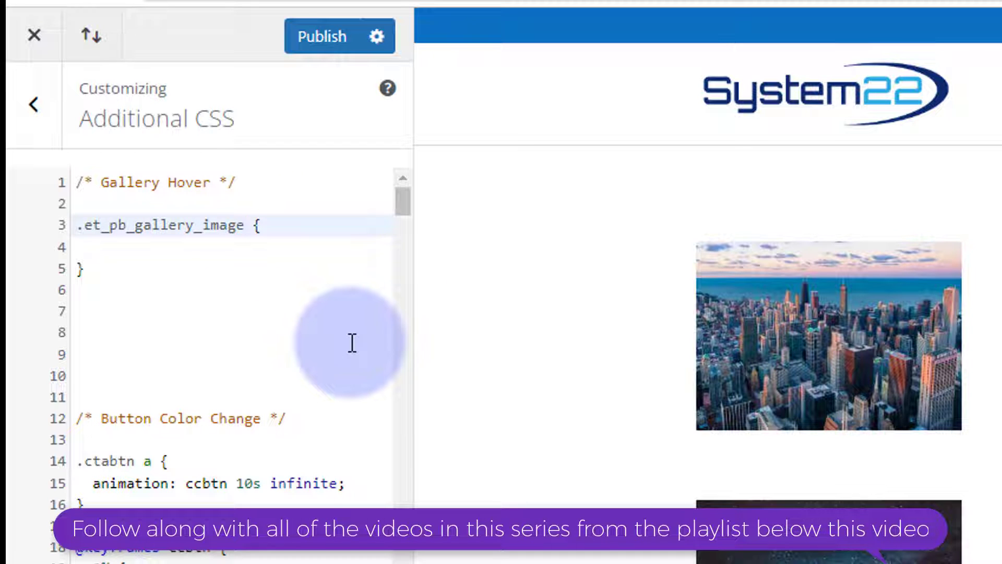
pyautogui.write(':')
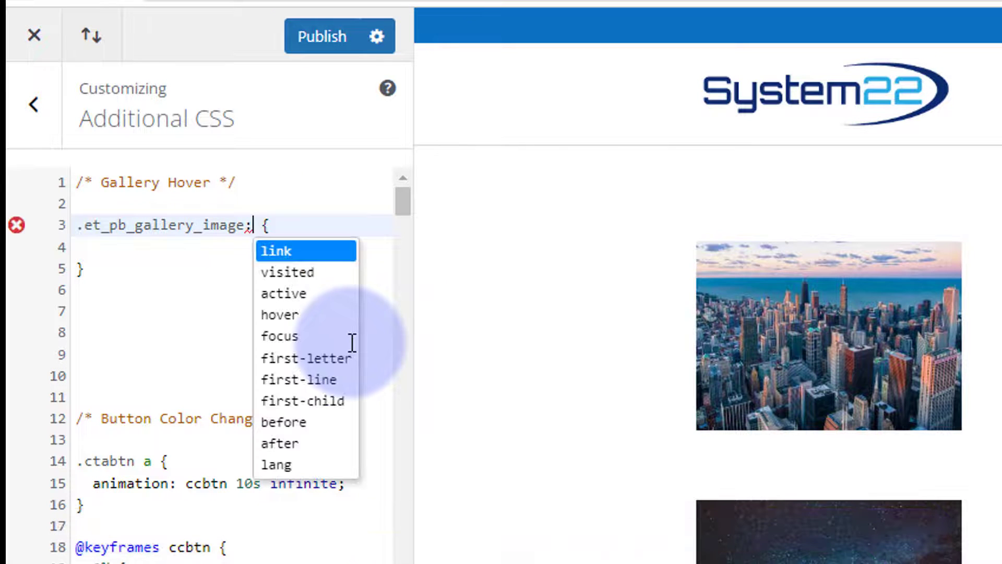
pyautogui.write('hover')
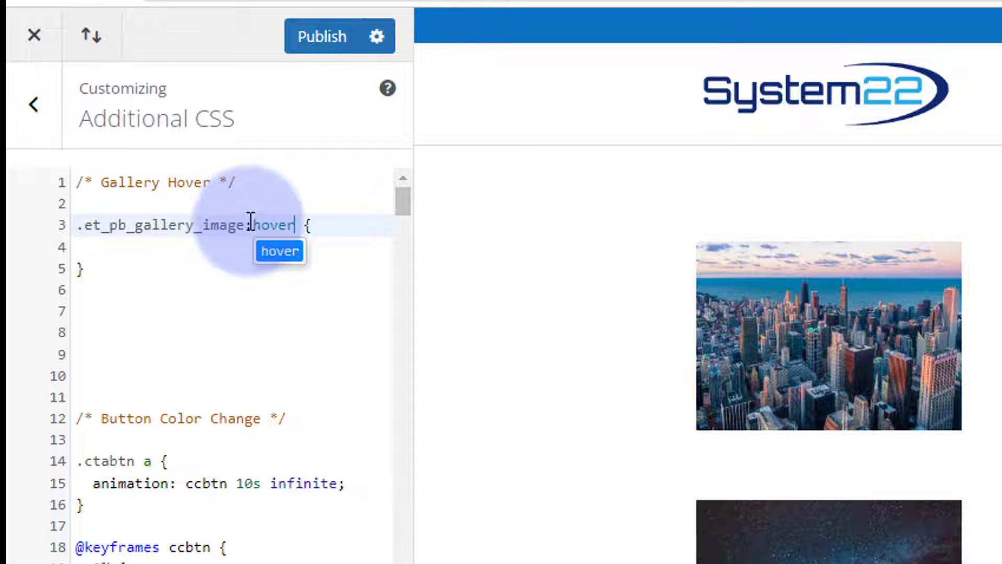
# Add transform:scale(1.25); inside the .et_pb_gallery_image:hover rule and start a new line.
pyautogui.click(294, 182)
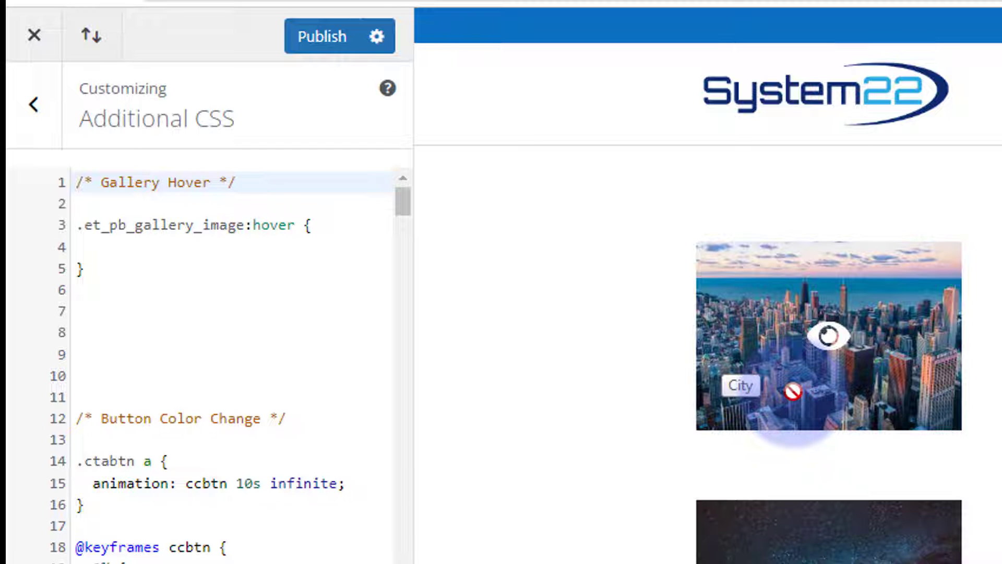
pyautogui.click(319, 229)
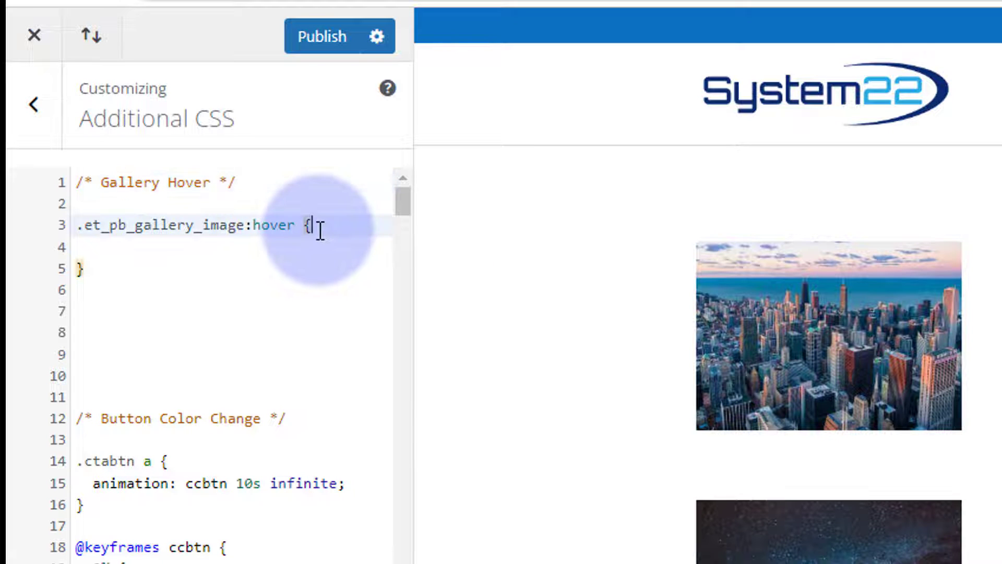
pyautogui.click(114, 246)
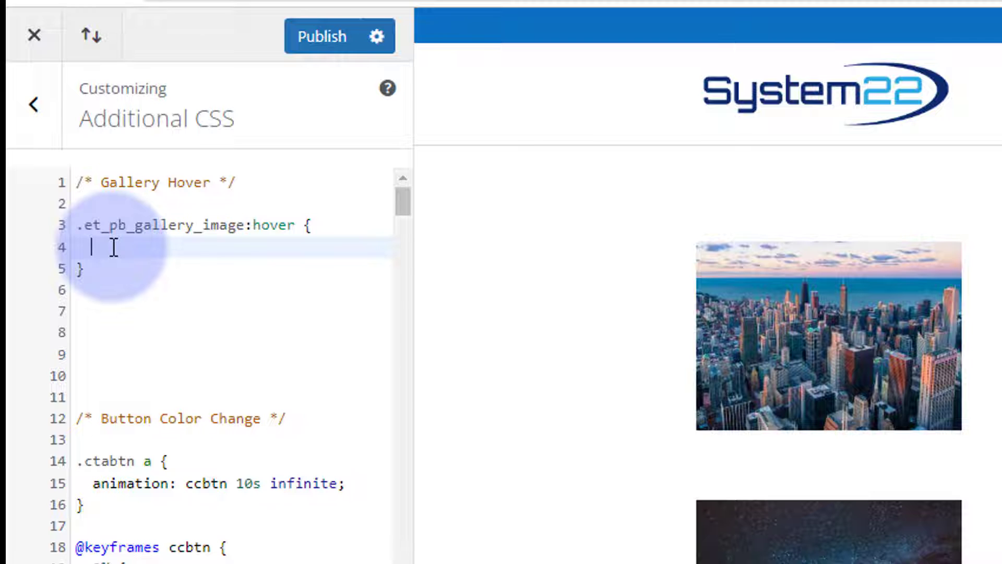
pyautogui.write('tr')
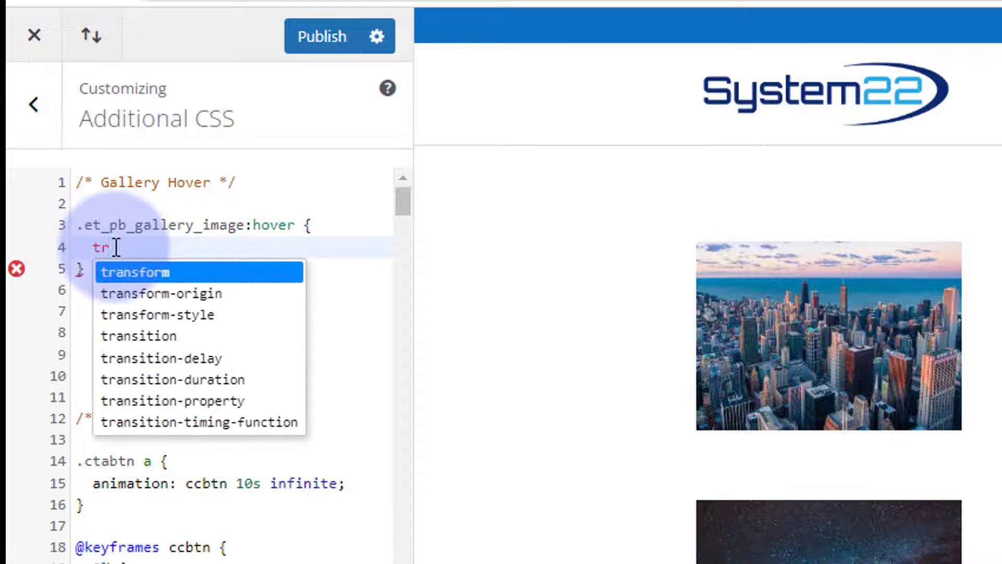
pyautogui.write('ansform:scale')
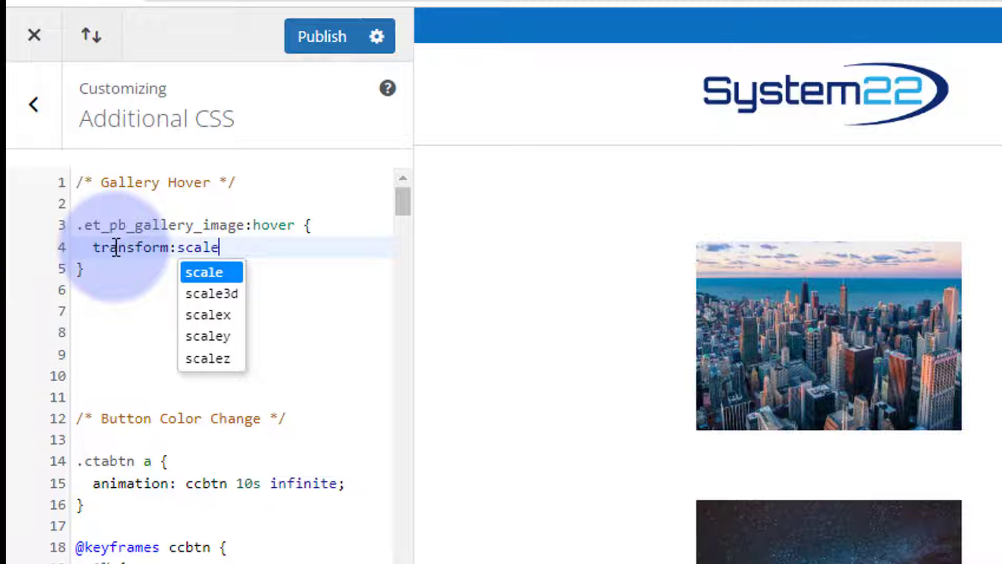
pyautogui.write('(')
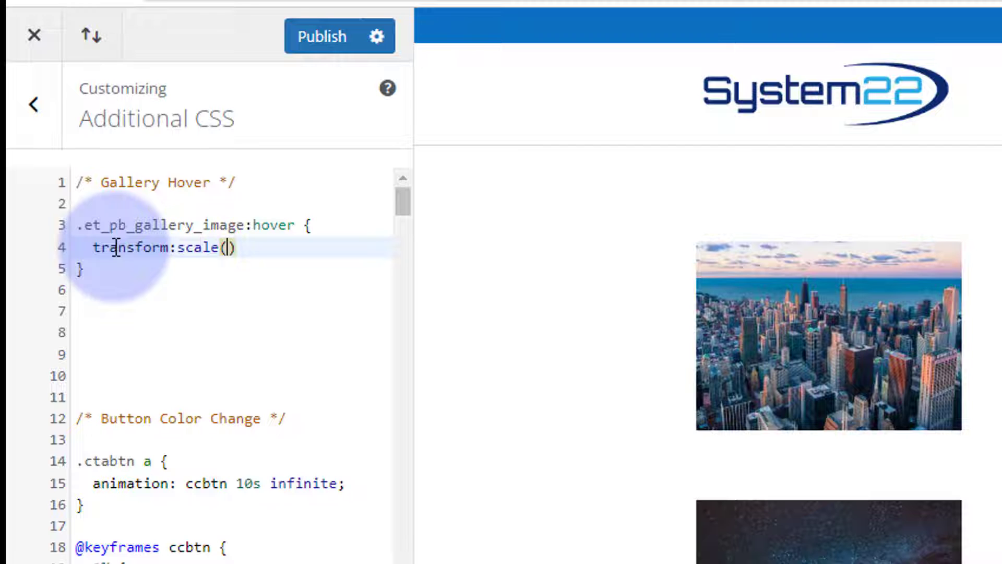
pyautogui.write('1.25')
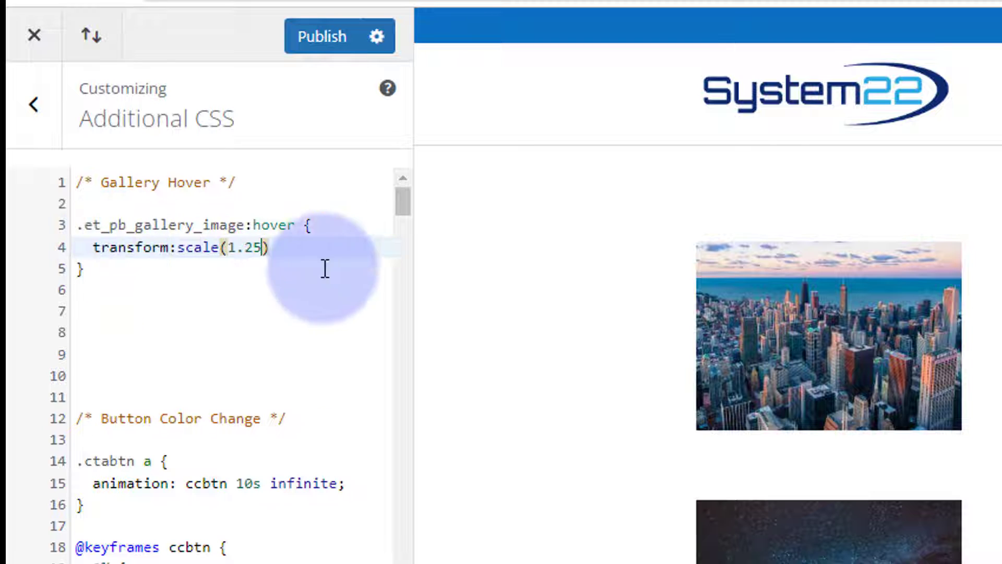
pyautogui.click(294, 249)
pyautogui.write(';')
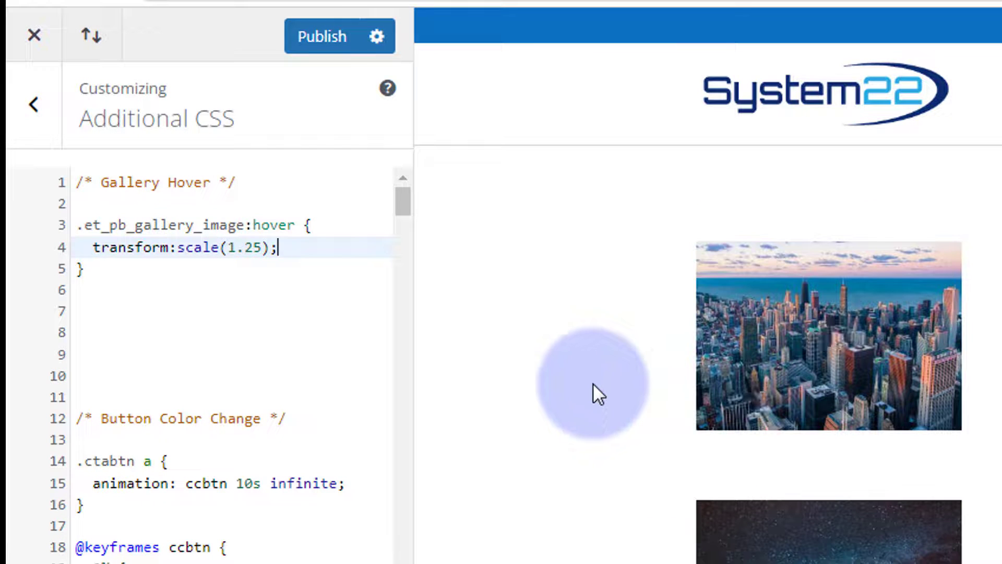
pyautogui.click(294, 254)
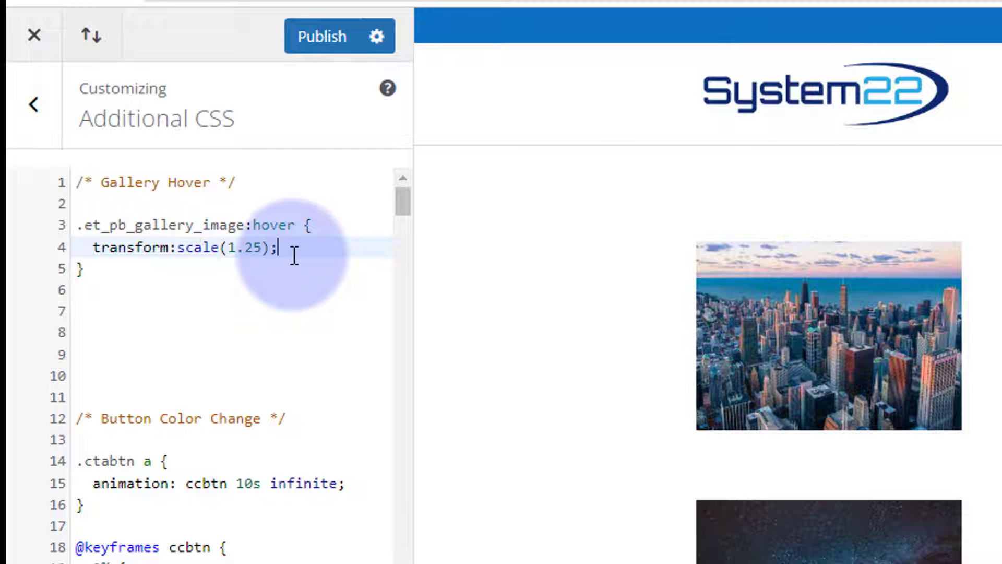
pyautogui.press('Return')
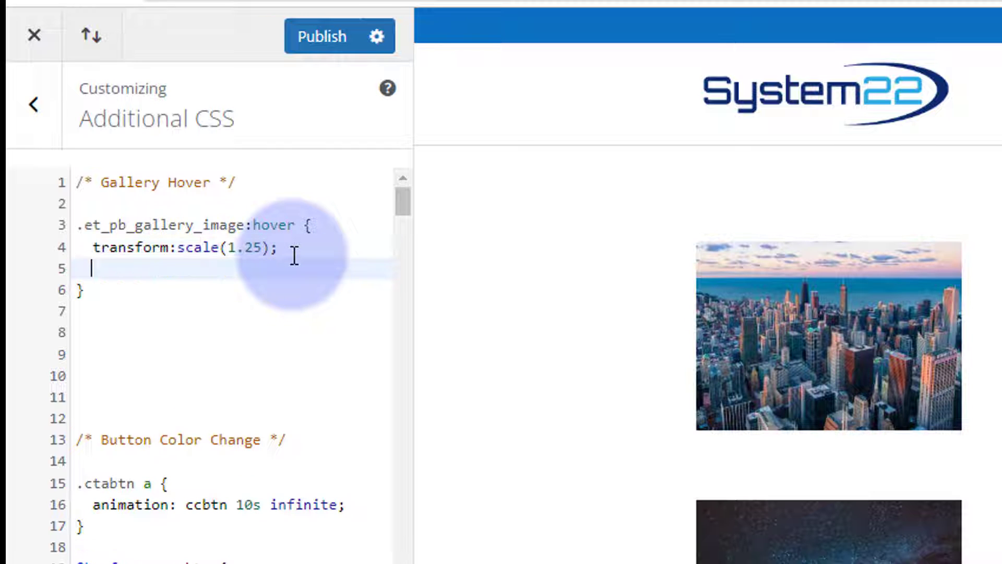
# Add transition-duration:.5s; below the scale and check the smooth enlargement in the preview.
pyautogui.write('tran')
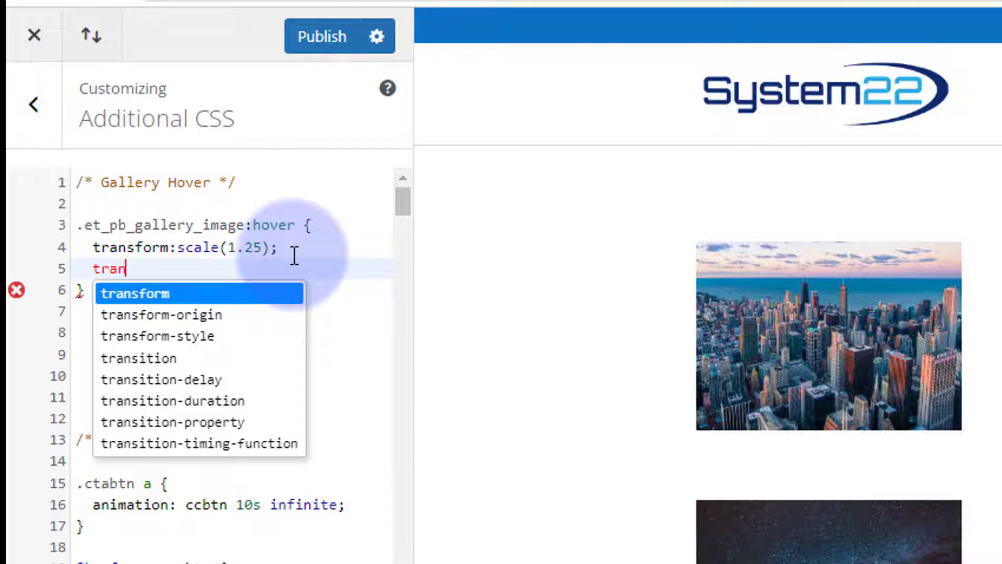
pyautogui.write('sition-d')
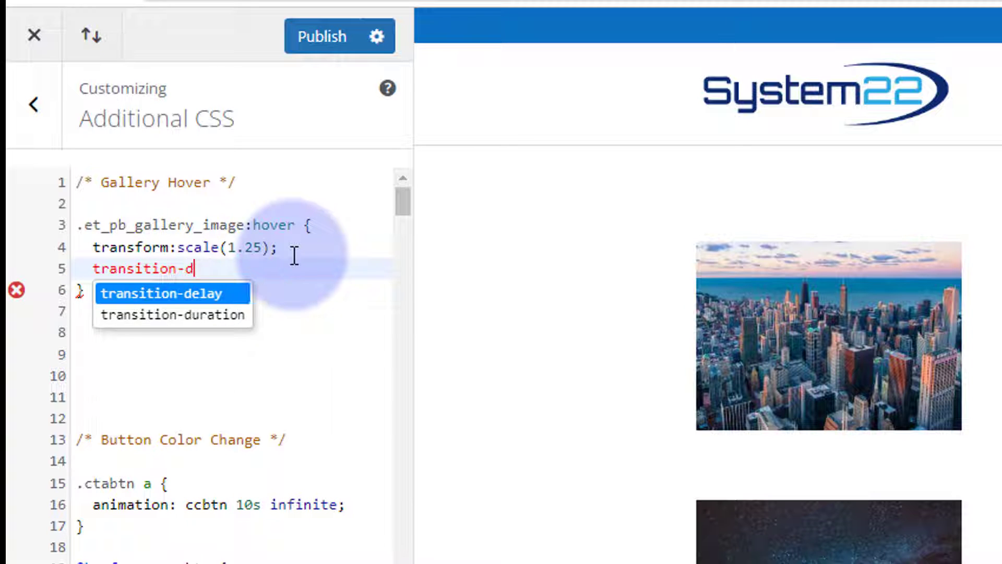
pyautogui.write('uration:')
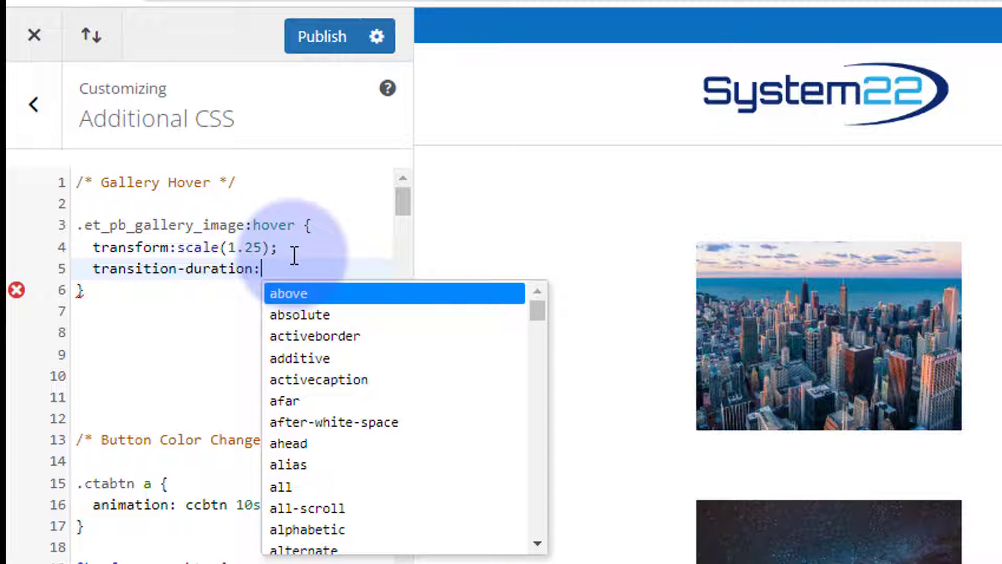
pyautogui.write('.5')
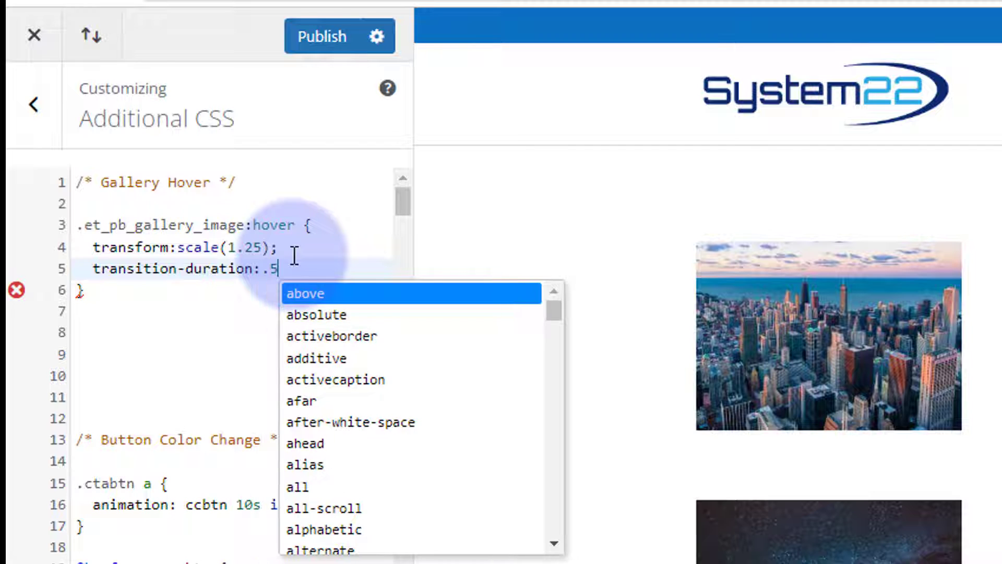
pyautogui.write('s;')
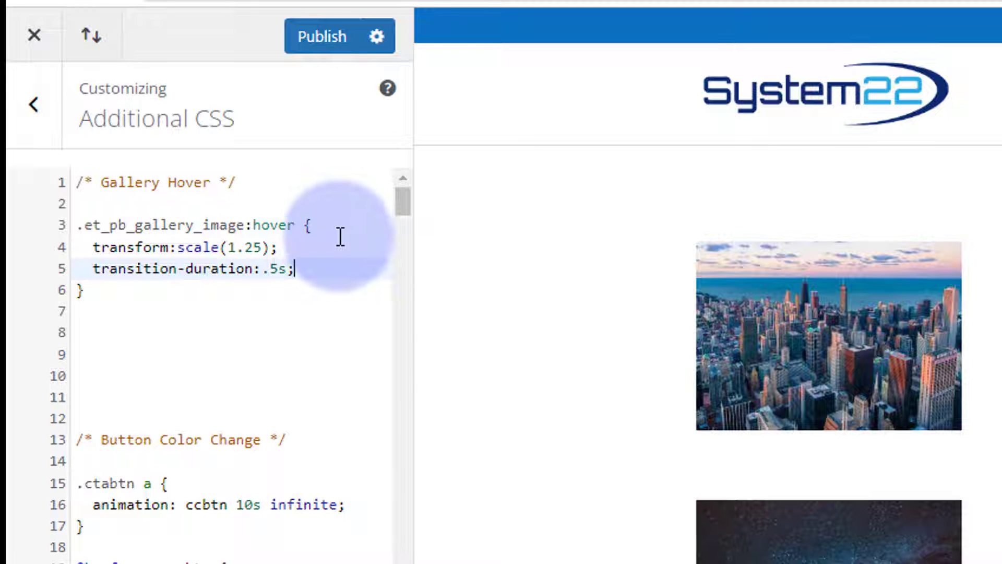
pyautogui.moveTo(723, 340)
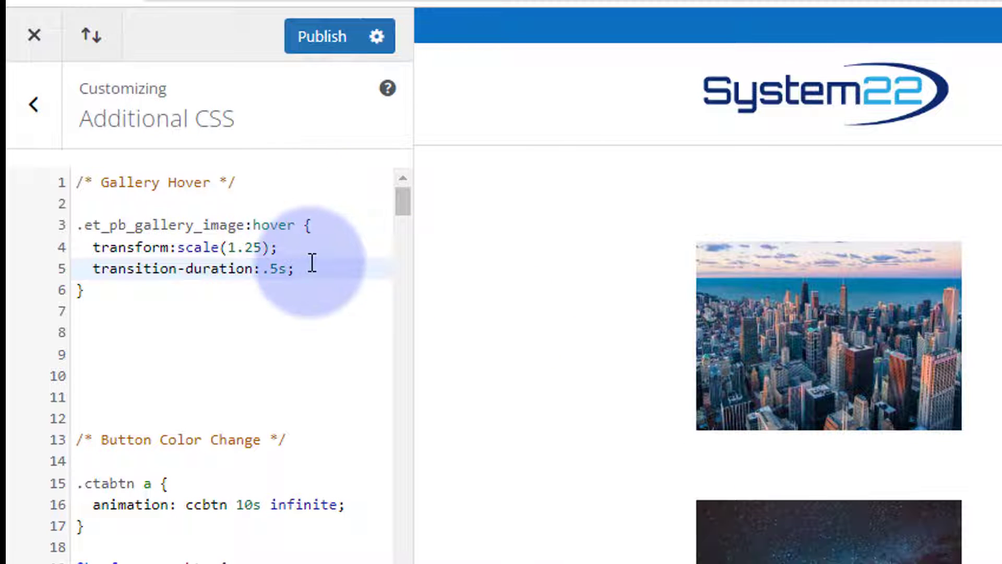
# Add box-shadow: 0px 12px 18px #777 on a new line and check the shadowed preview image.
pyautogui.press('Return')
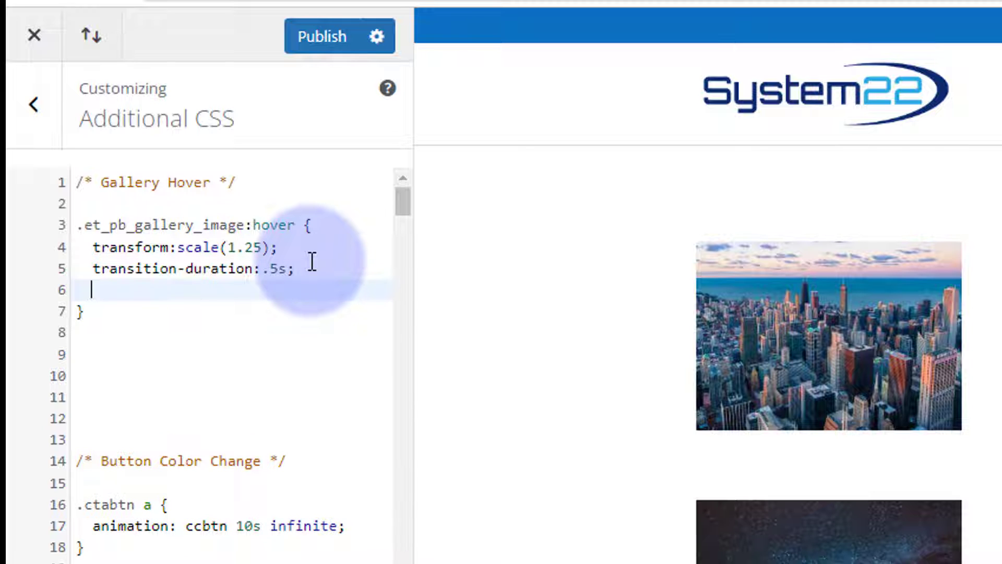
pyautogui.write('box-')
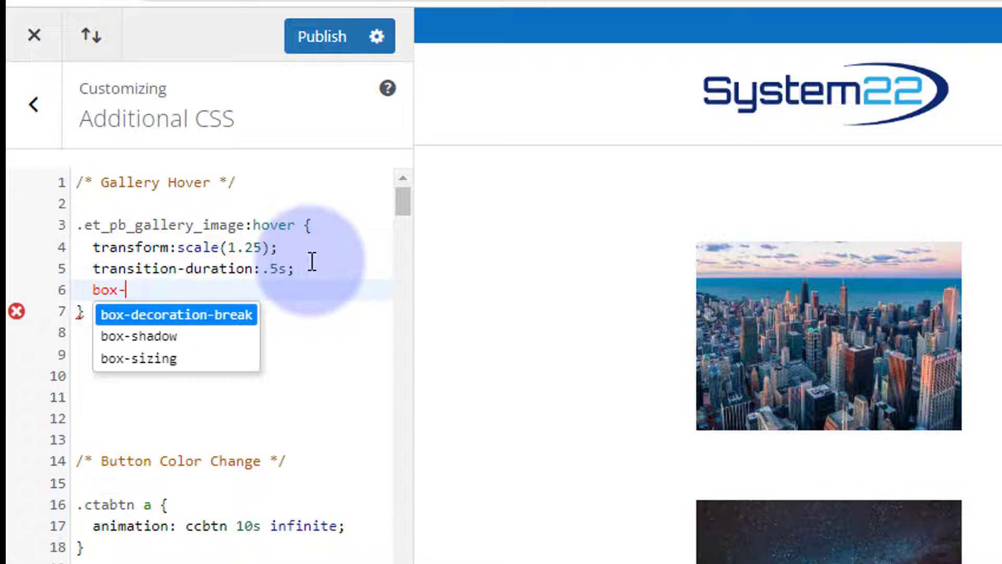
pyautogui.write('shadow: 0')
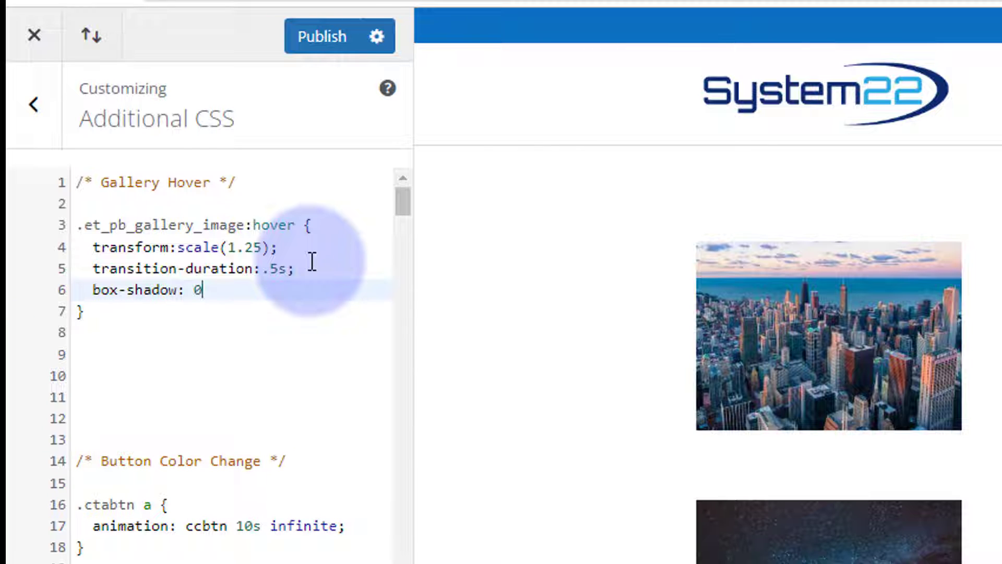
pyautogui.write('px 12px 18')
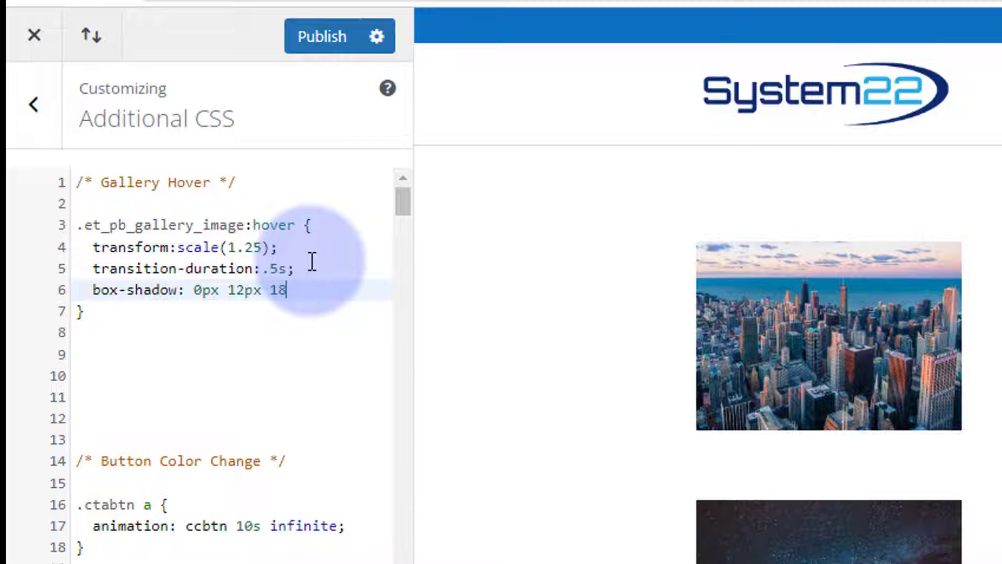
pyautogui.write('px')
pyautogui.write('#777;')
pyautogui.moveTo(784, 381)
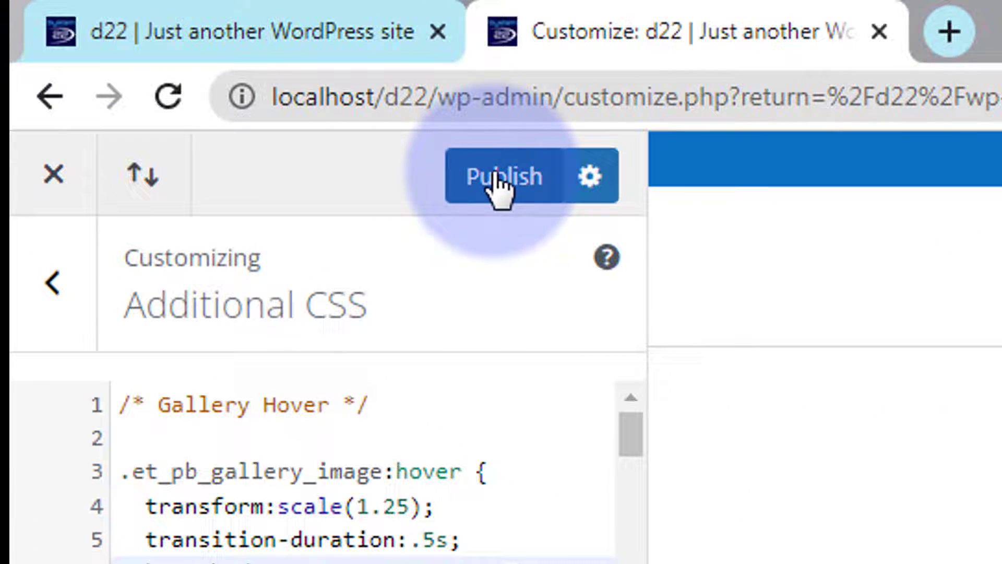
# Publish the Additional CSS and view the gallery page outside the Visual Builder.
pyautogui.click(158, 56)
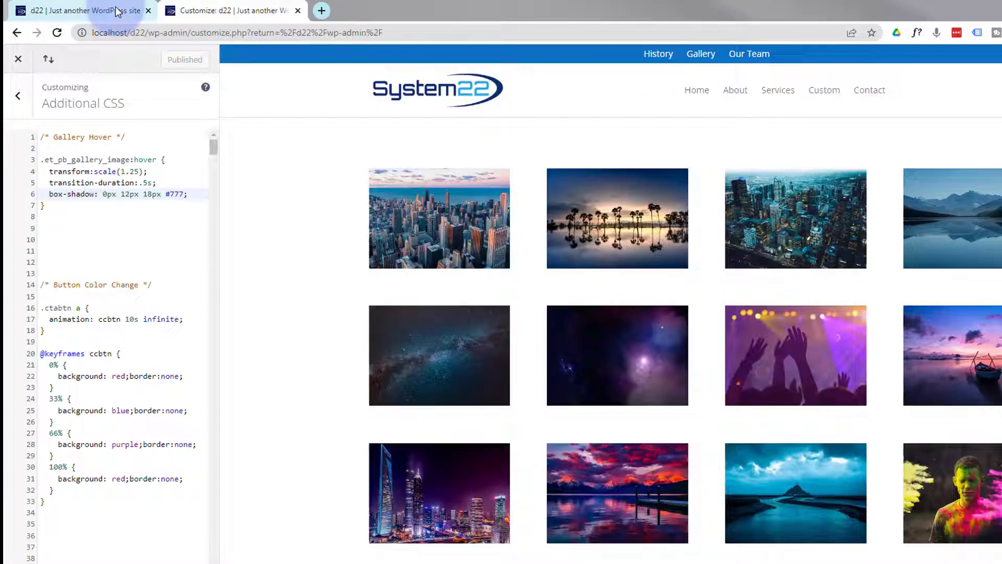
pyautogui.click(334, 33)
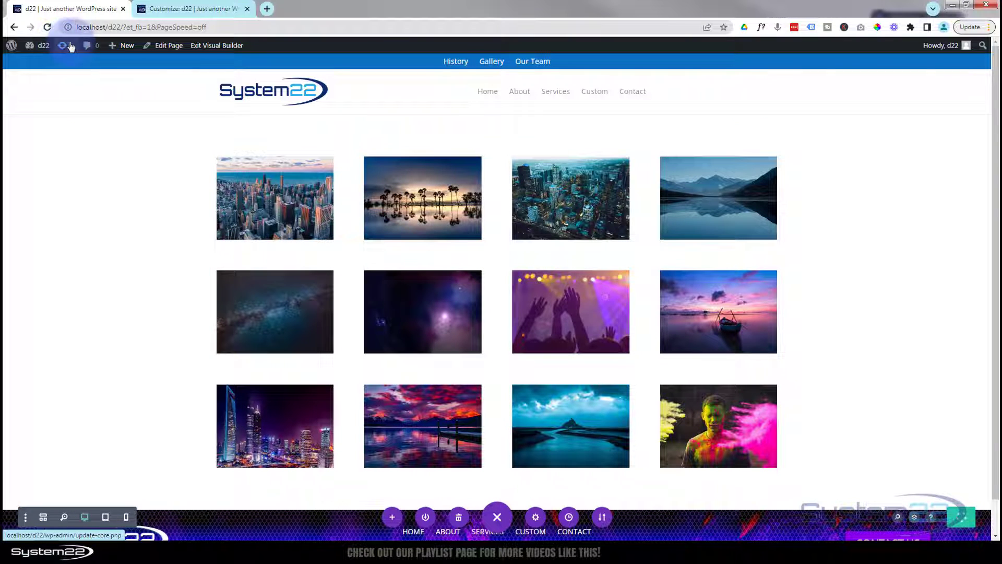
pyautogui.click(204, 48)
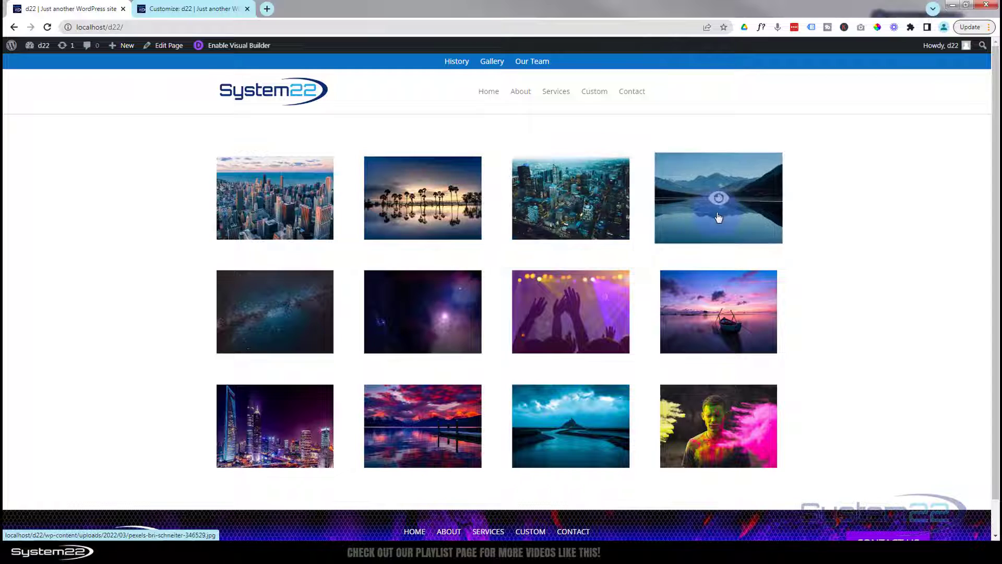
# Open the city image in the lightbox, then close it again.
pyautogui.click(543, 227)
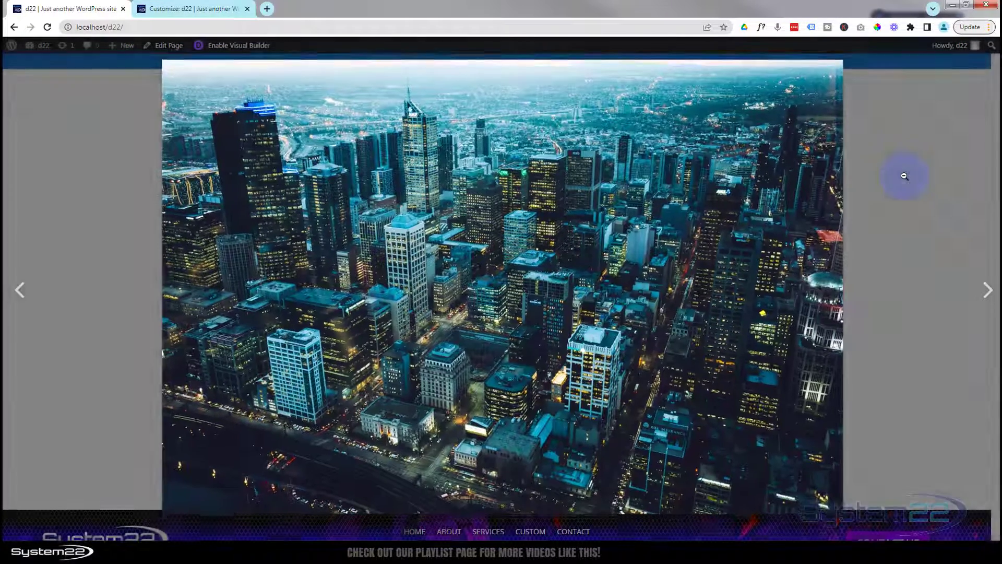
pyautogui.click(904, 177)
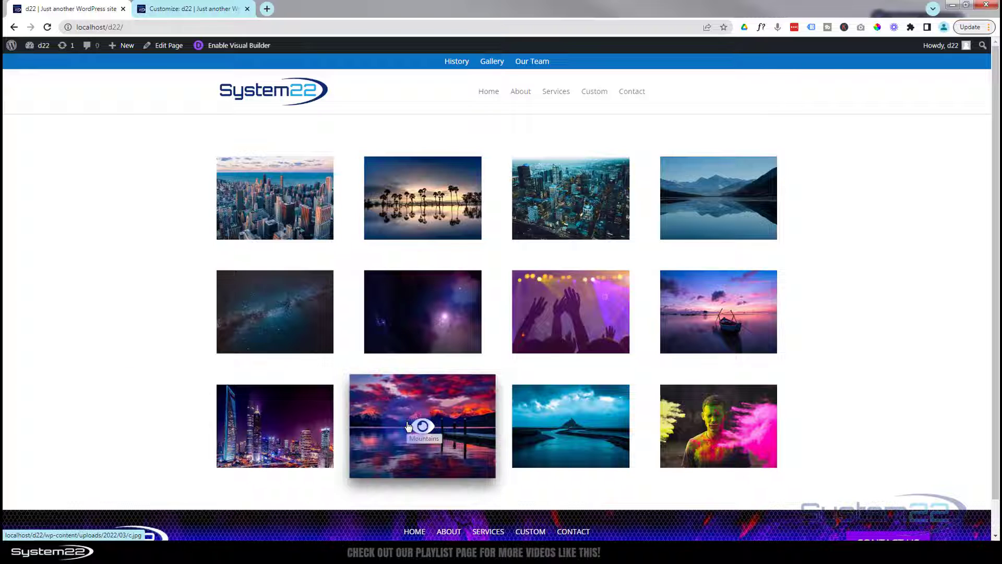
pyautogui.click(136, 392)
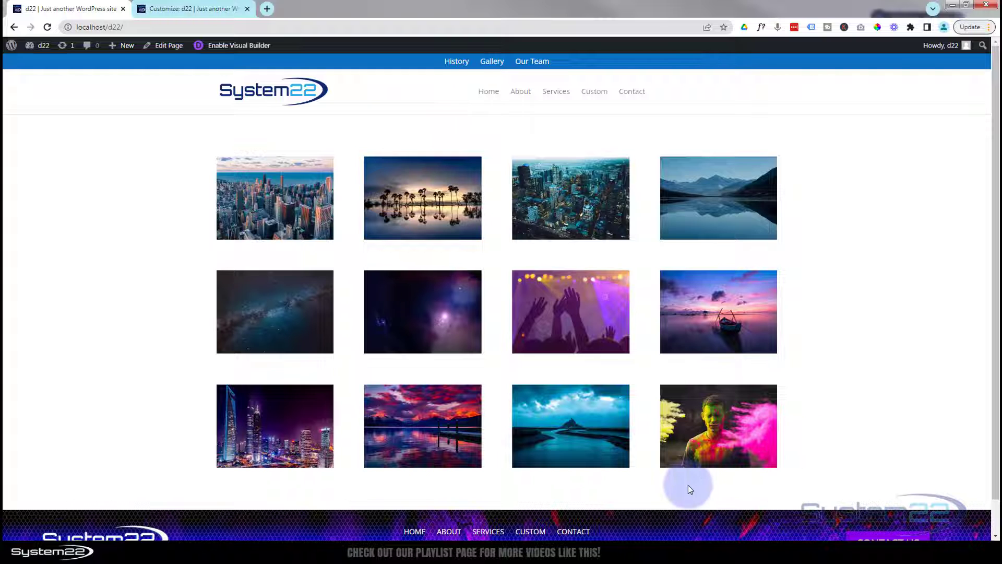
# Enable the Visual Builder, set the gallery module's CSS Class to gal1, and save the page.
pyautogui.click(220, 46)
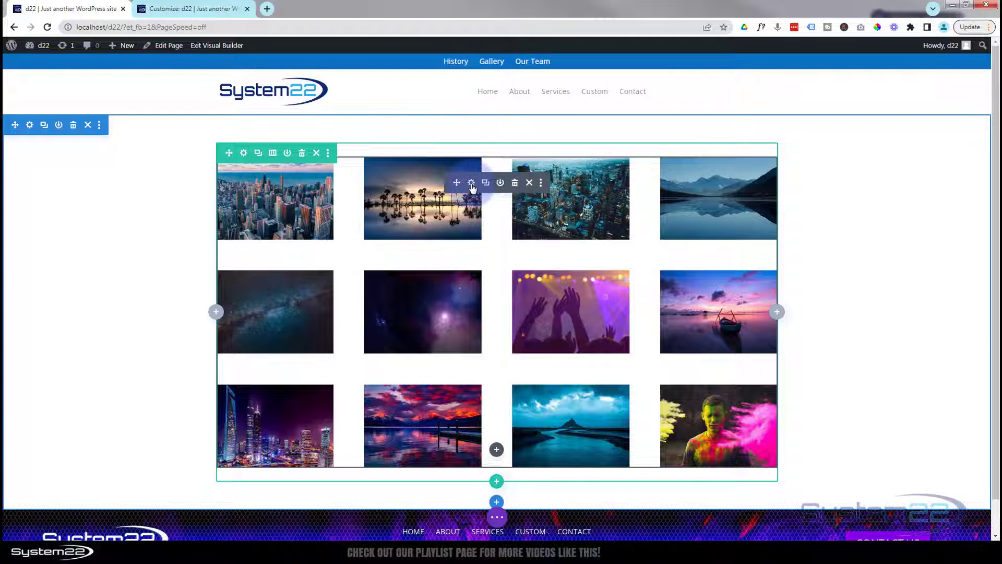
pyautogui.click(472, 188)
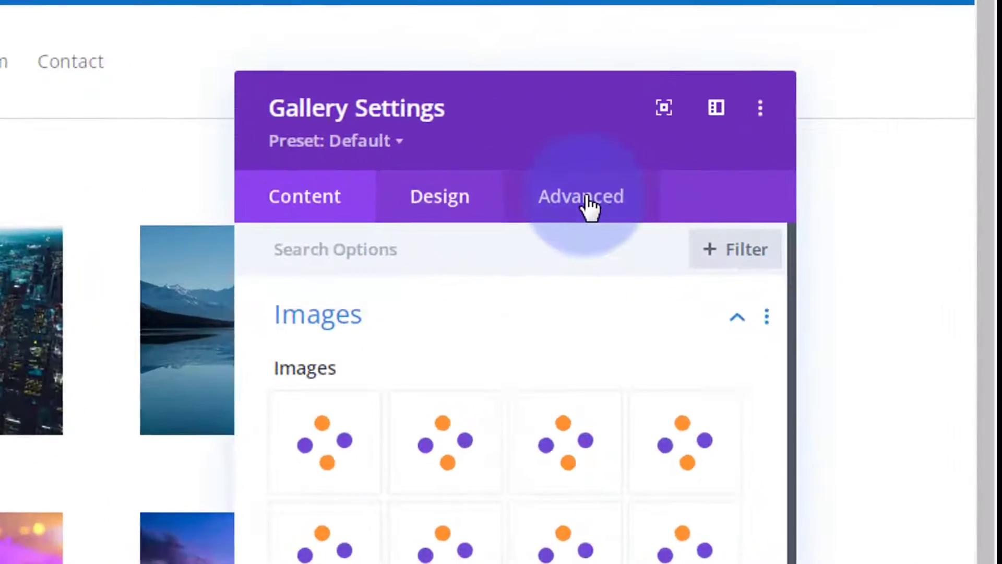
pyautogui.click(588, 205)
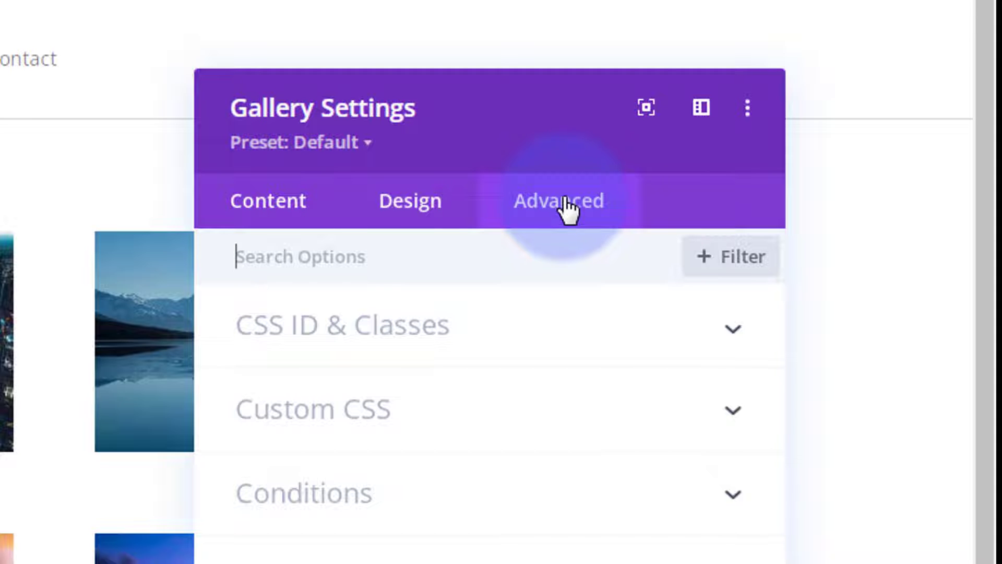
pyautogui.click(504, 327)
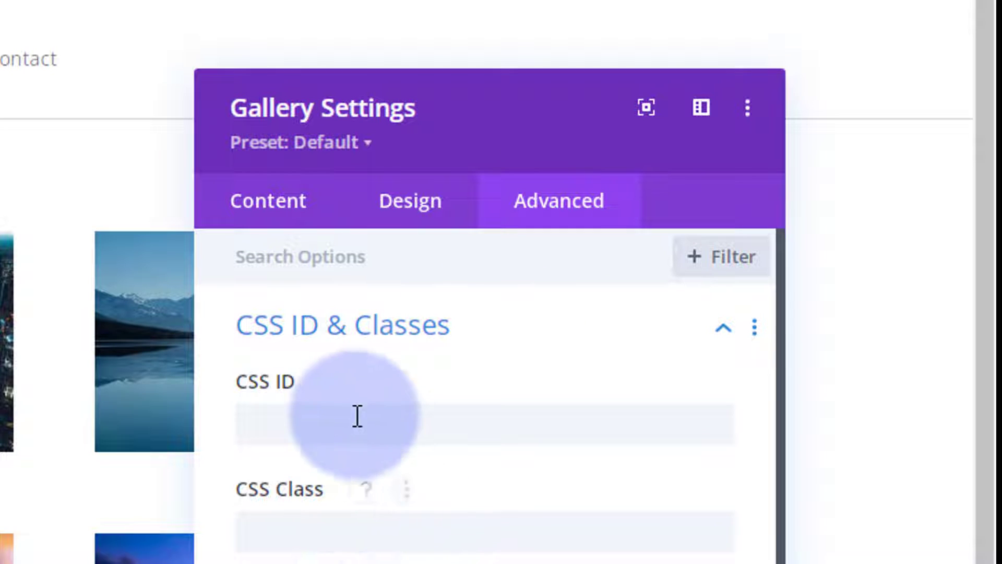
pyautogui.click(318, 533)
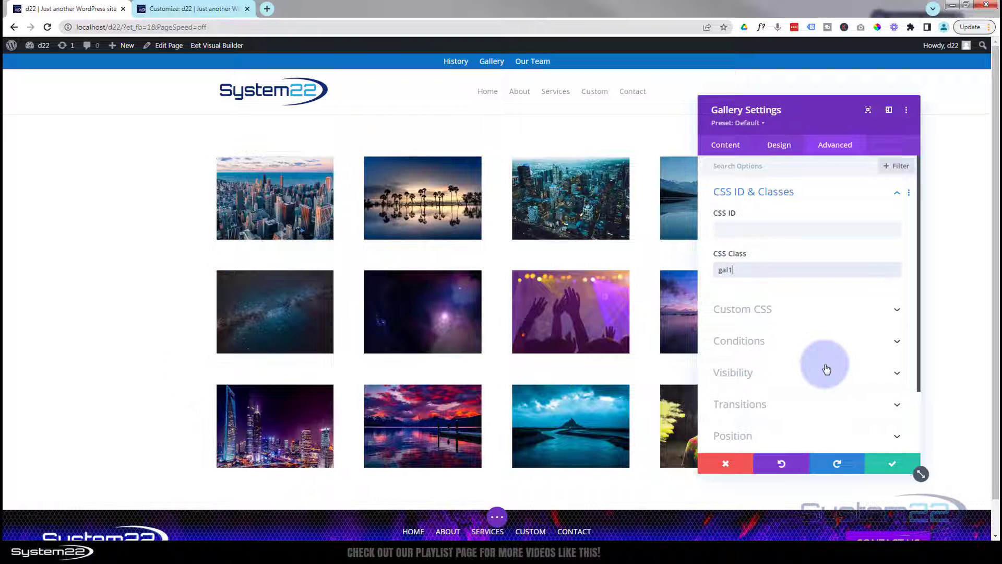
pyautogui.click(894, 468)
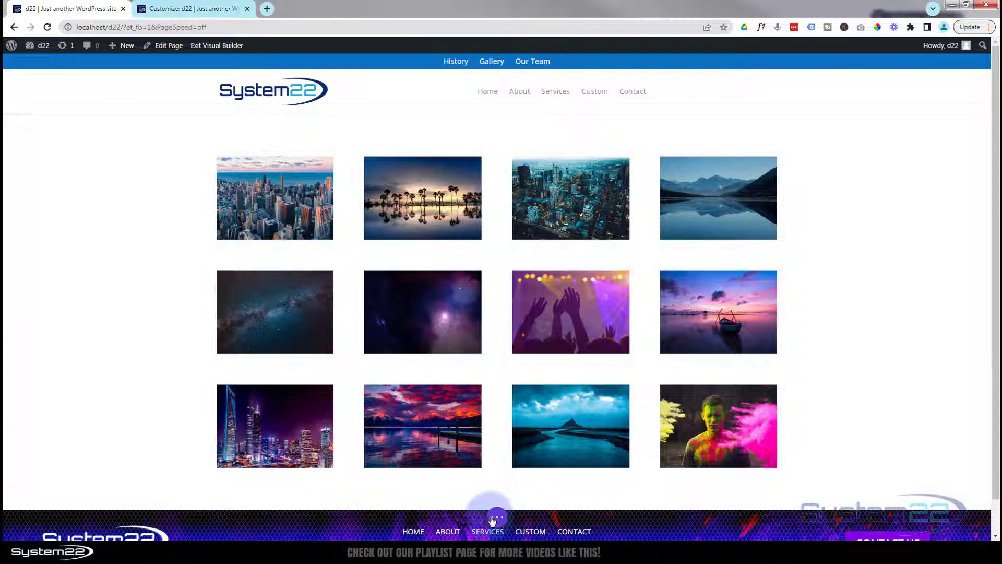
pyautogui.click(494, 517)
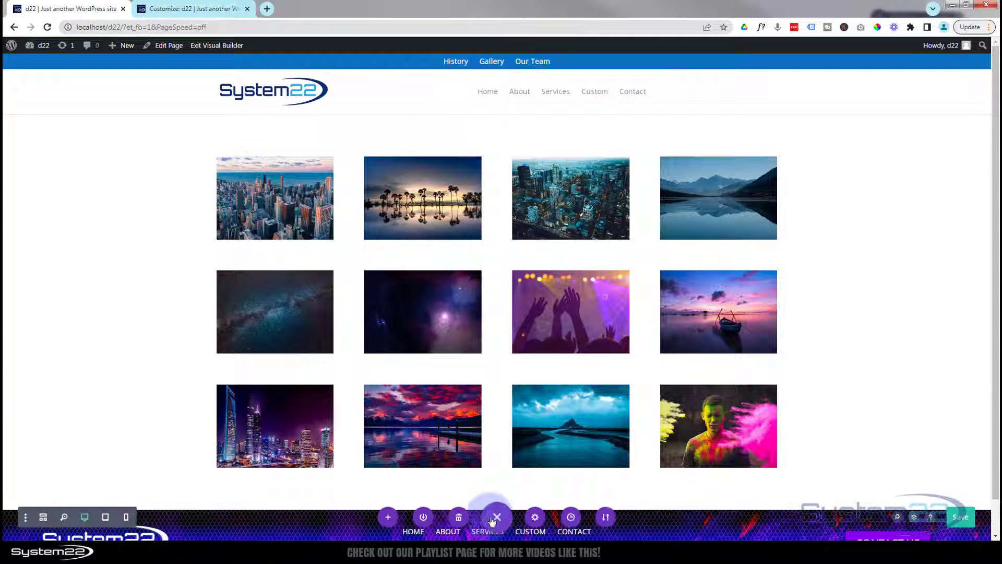
pyautogui.click(960, 516)
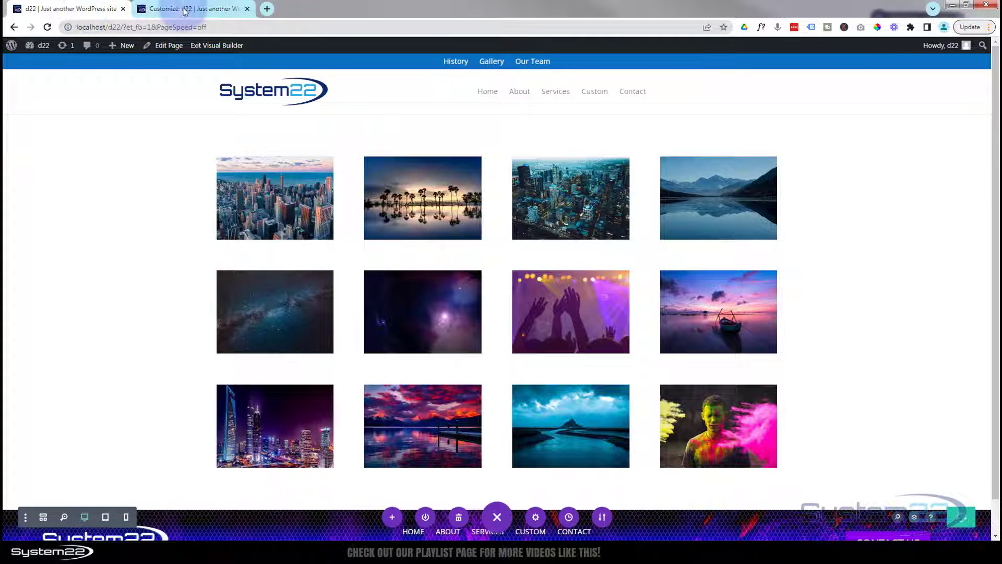
# Prefix the line 3 .et_pb_gallery_image selector with .gal1 in Additional CSS.
pyautogui.click(184, 11)
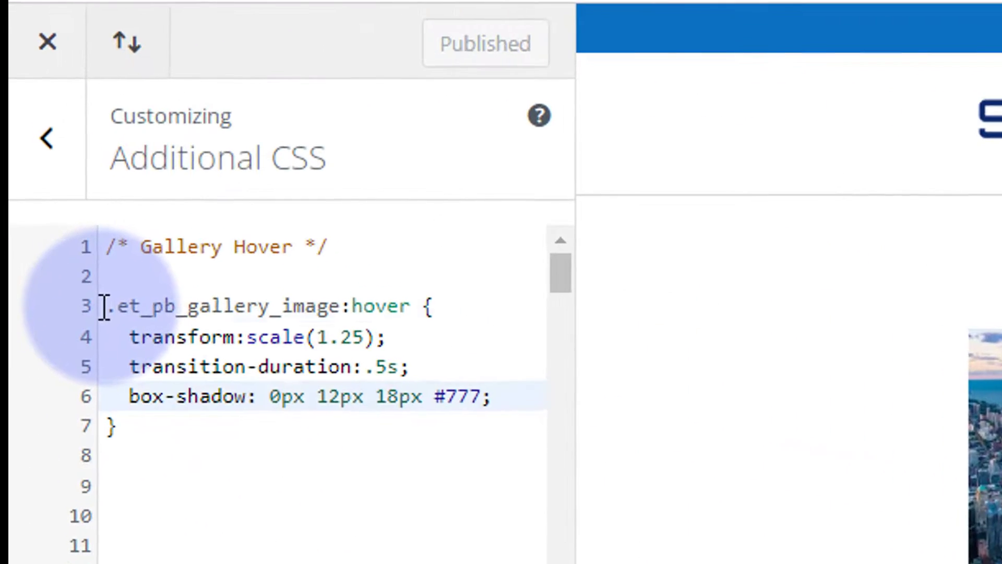
pyautogui.moveTo(103, 307); pyautogui.dragTo(331, 302)
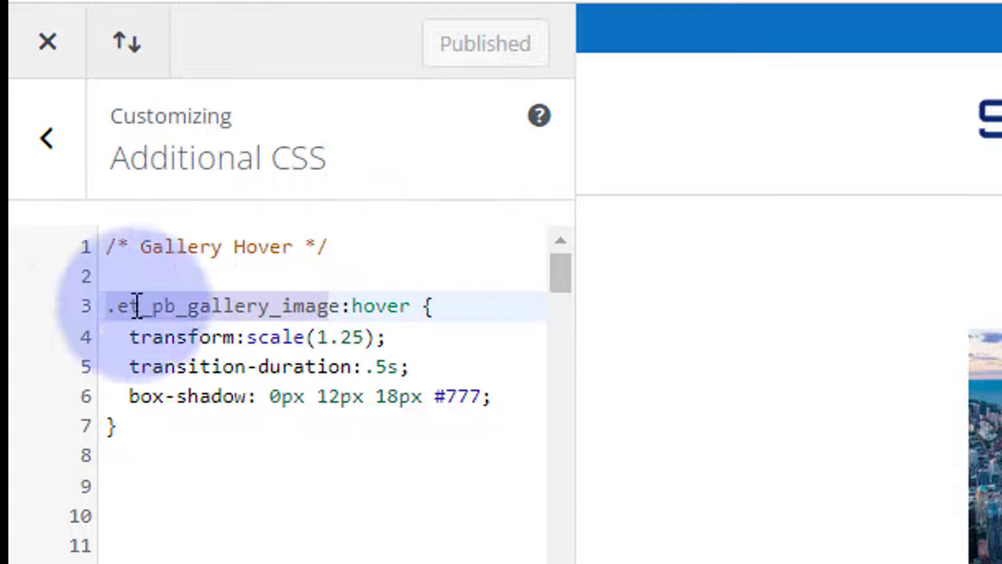
pyautogui.click(107, 306)
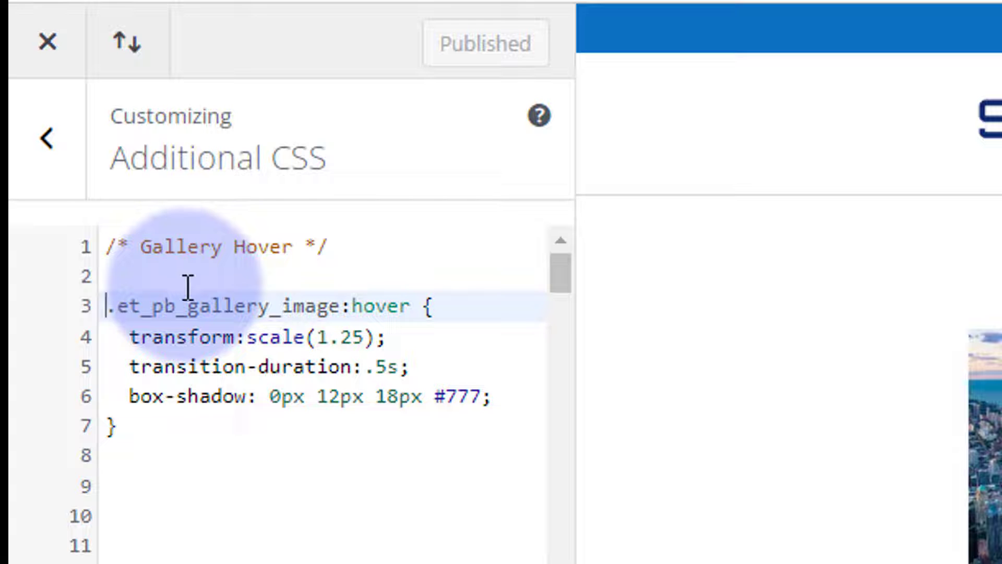
pyautogui.write('.')
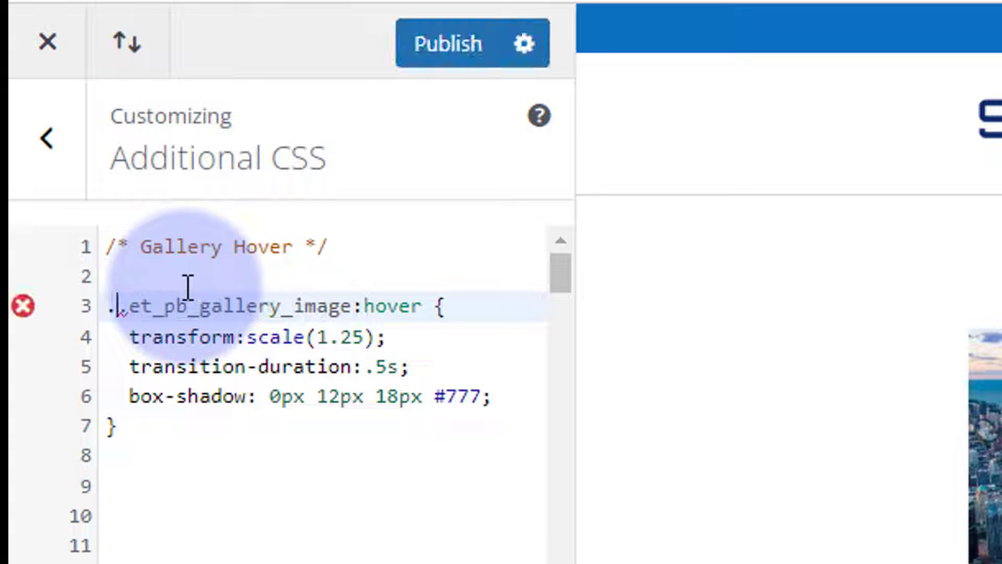
pyautogui.write('ga')
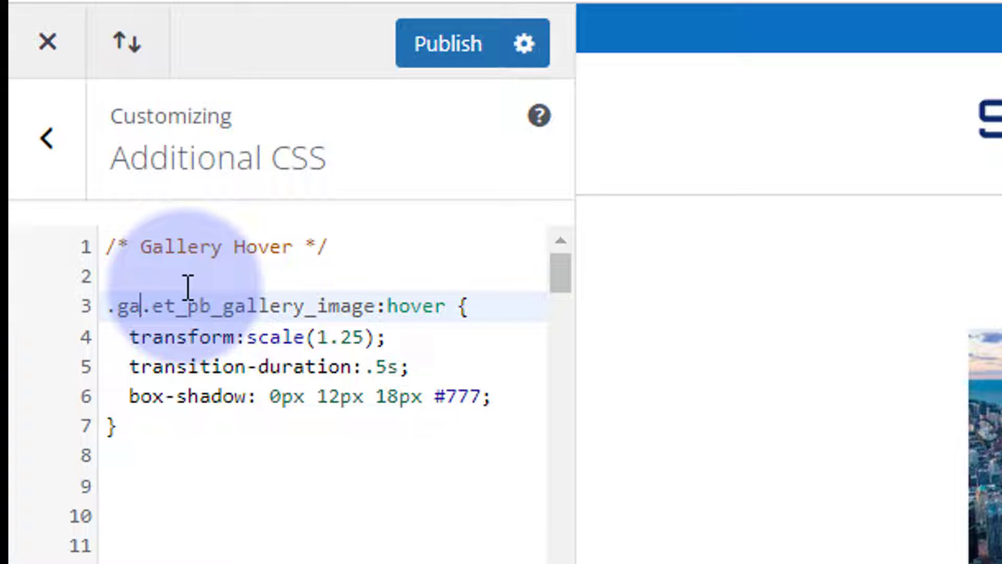
pyautogui.write('l1')
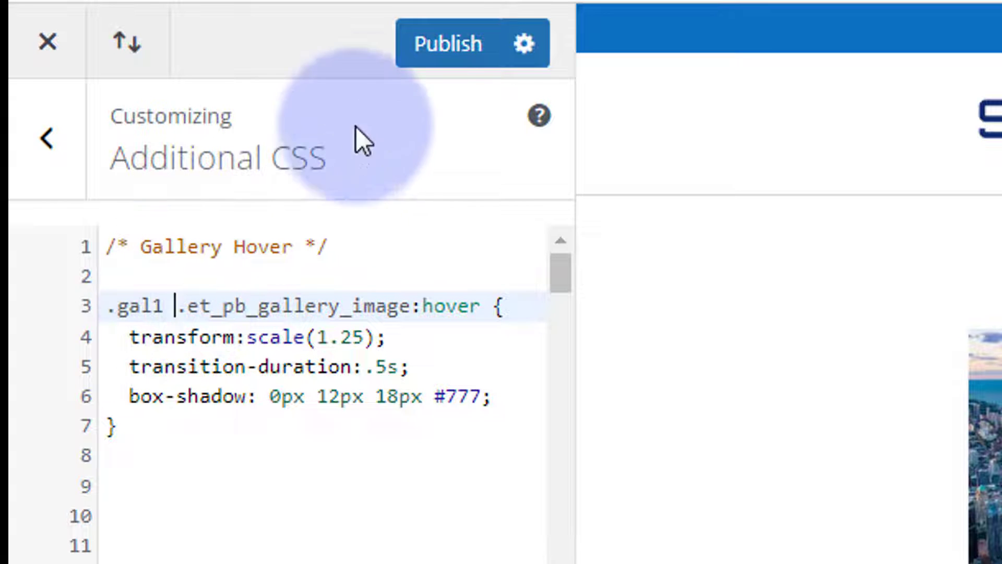
# Delete the .gal1 prefix again and return to the live gallery page.
pyautogui.moveTo(107, 306); pyautogui.dragTo(175, 306)
pyautogui.moveTo(169, 305)
pyautogui.mouseDown()
pyautogui.moveTo(114, 312)
pyautogui.moveTo(150, 306)
pyautogui.mouseUp()
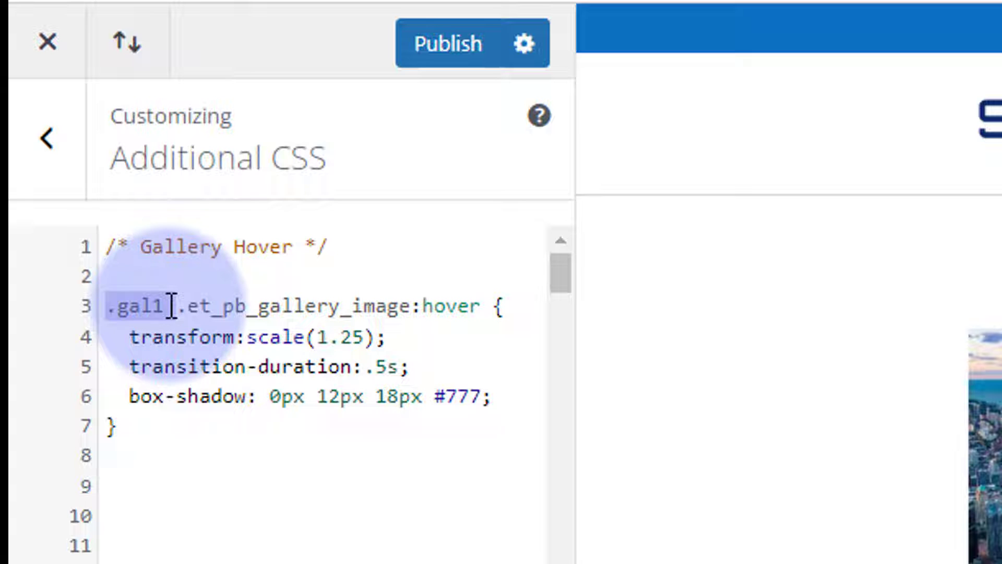
pyautogui.press('BackSpace')
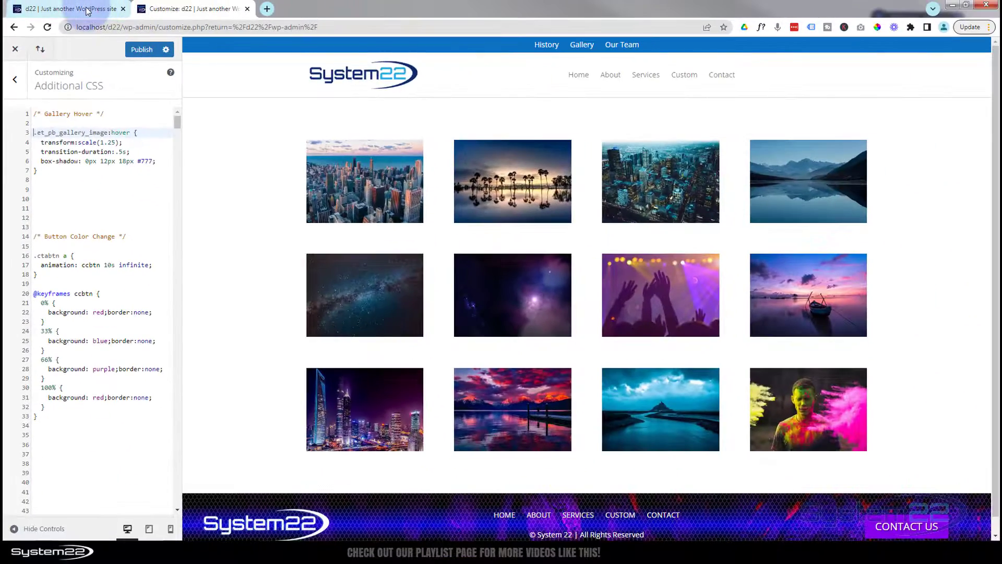
pyautogui.click(88, 11)
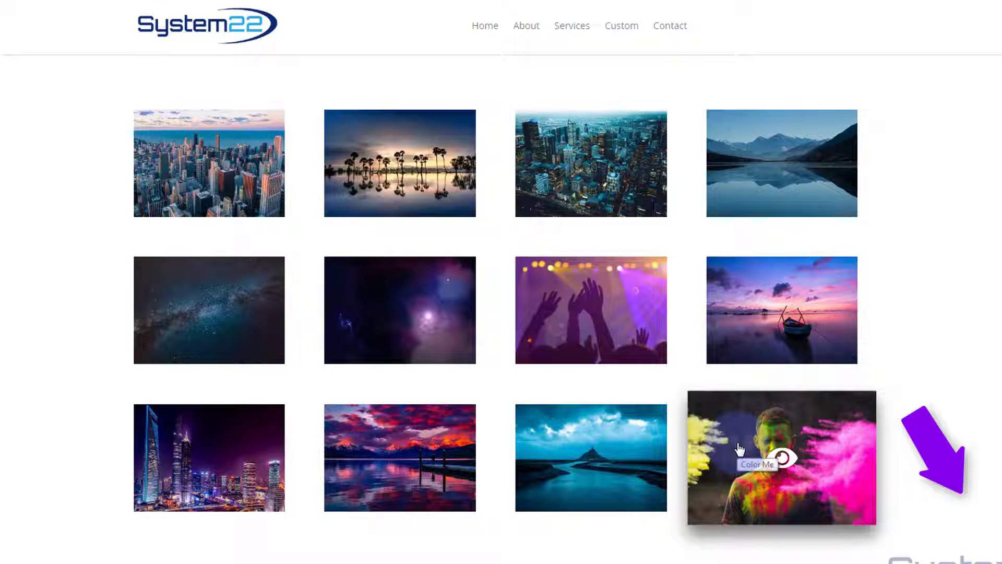
pyautogui.click(206, 162)
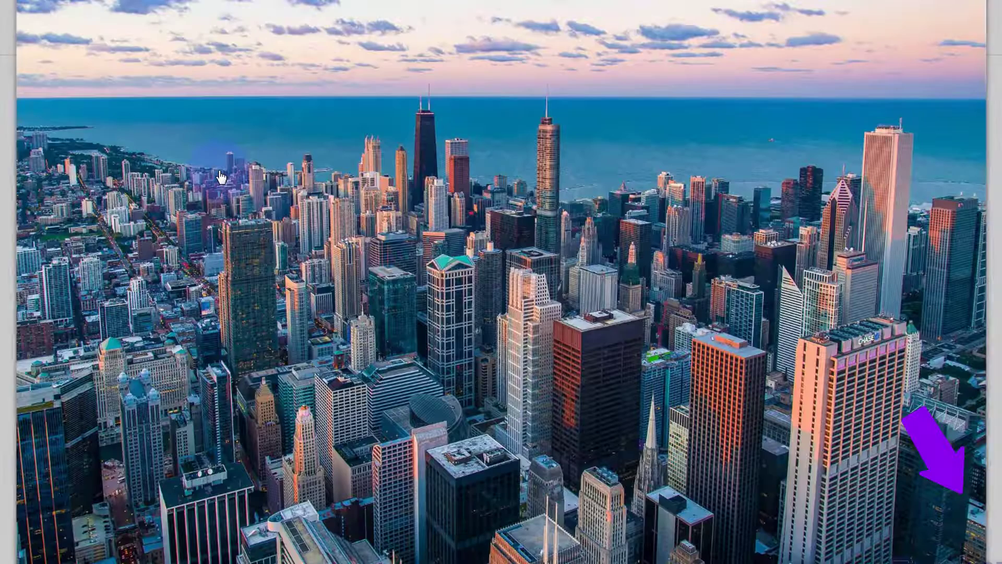
pyautogui.press('Escape')
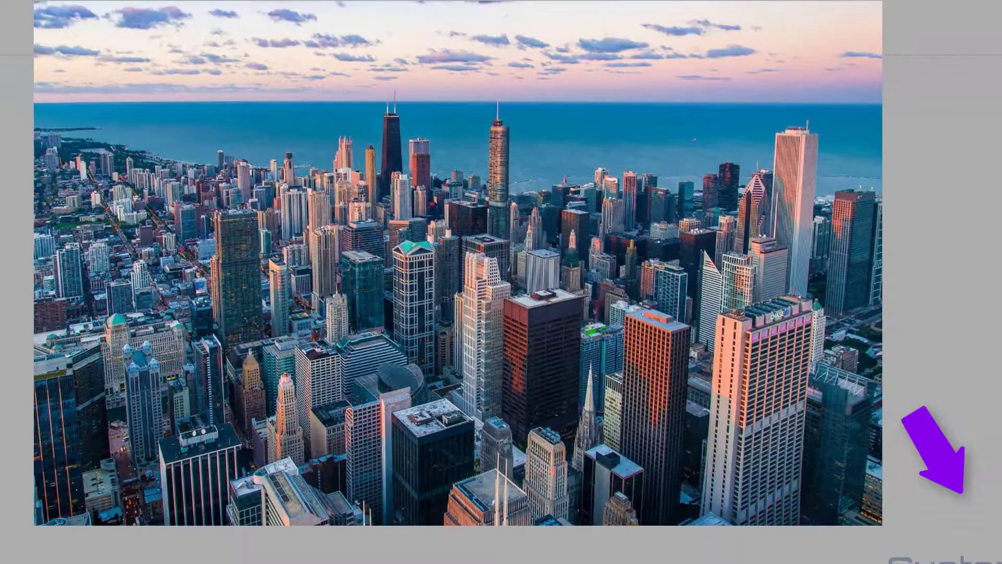